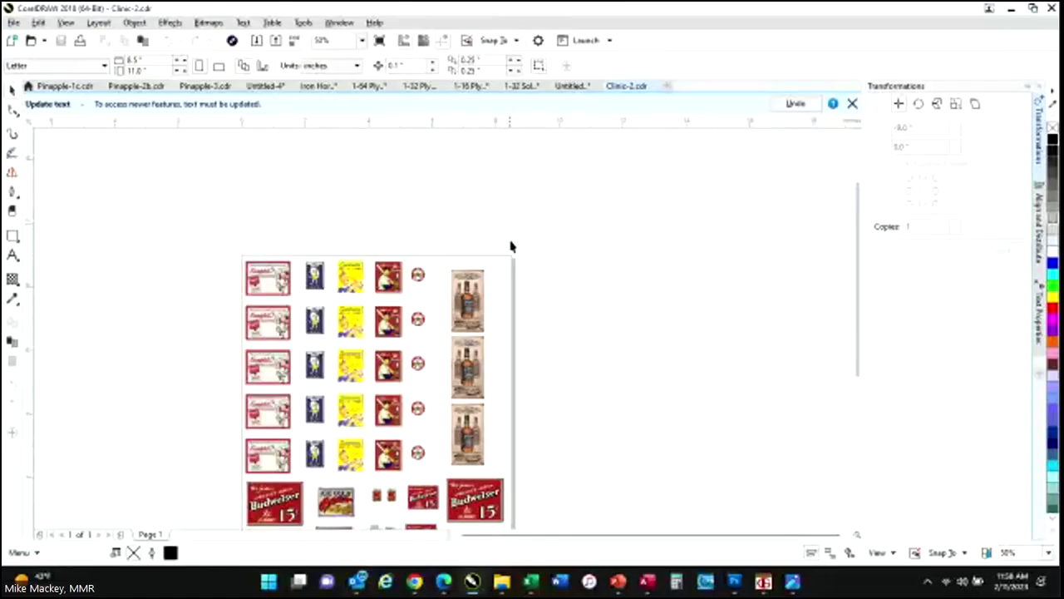
# Switch to the Untitled-1 document with the Indian sign and glance at the Photoshop sign image.
pyautogui.click(572, 87)
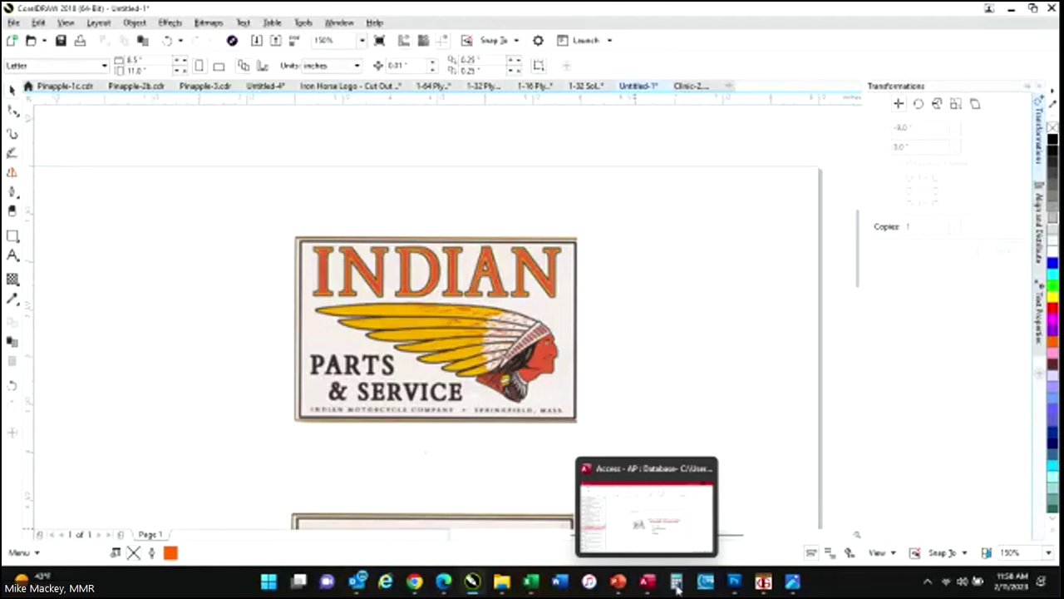
pyautogui.click(530, 573)
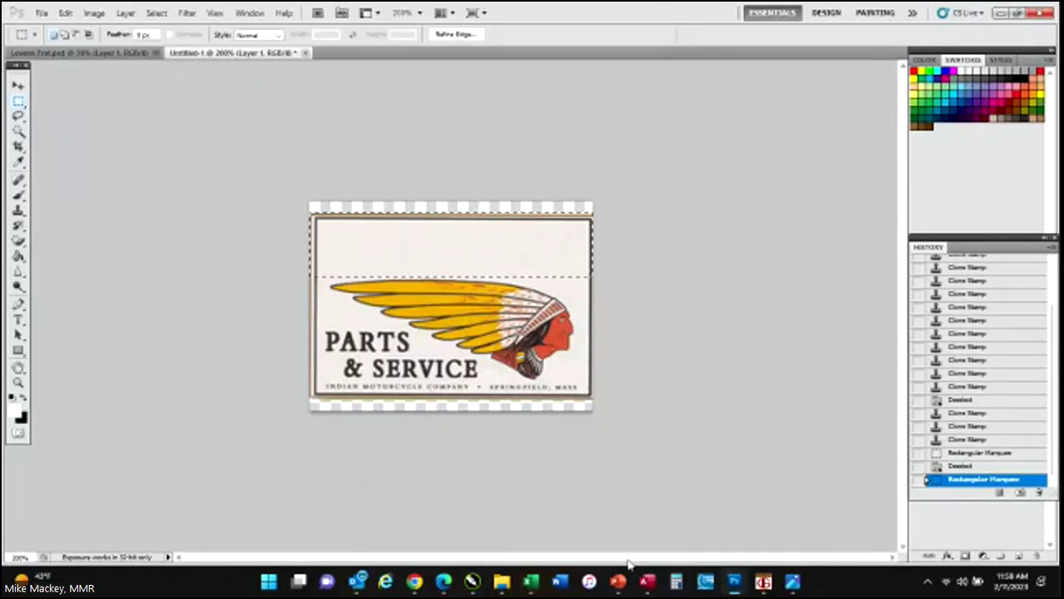
pyautogui.moveTo(472, 580)
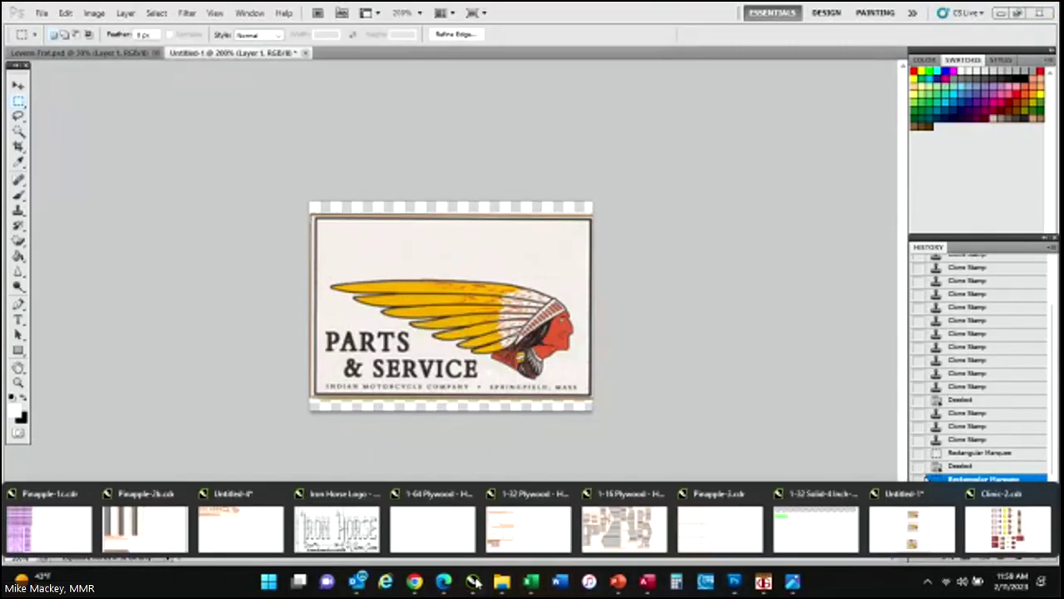
# Zoom out in CorelDRAW to look over the Indian logos, then return to the Photoshop sign.
pyautogui.click(891, 534)
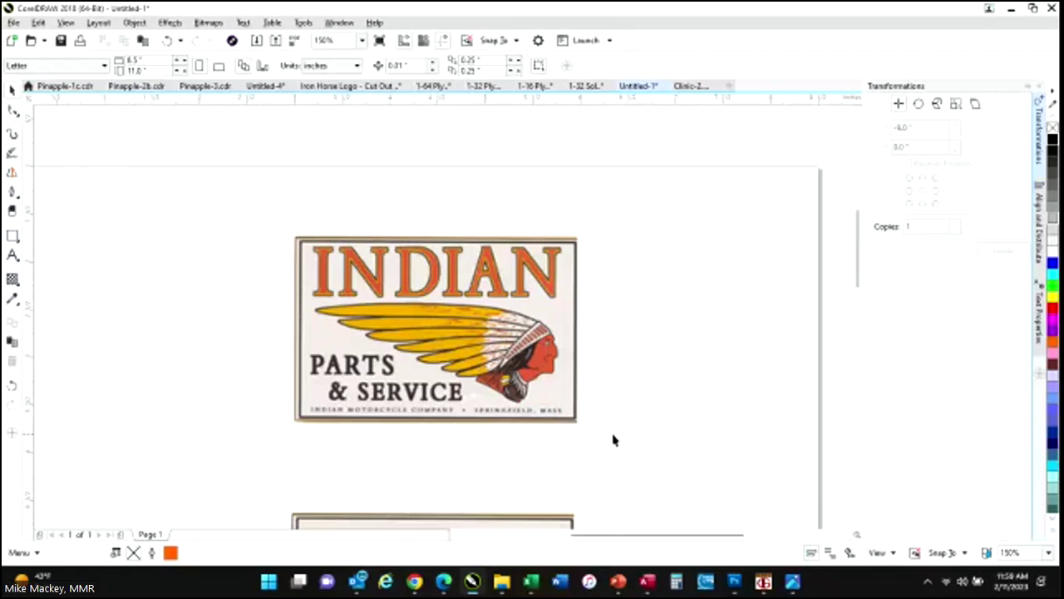
pyautogui.press('F3')
pyautogui.scroll(2, 395, 403)
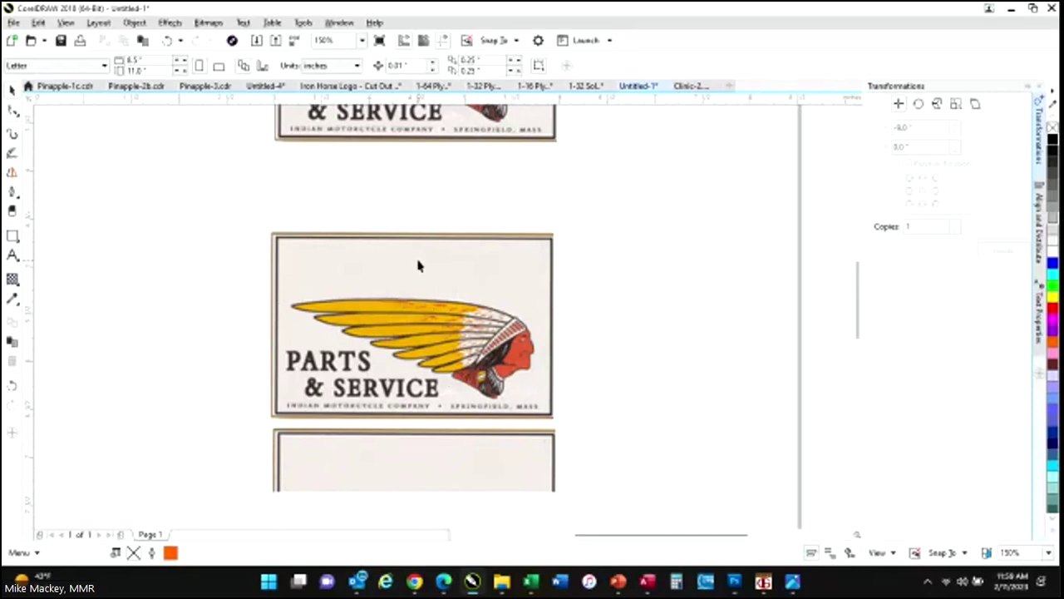
pyautogui.scroll(-2, 408, 275)
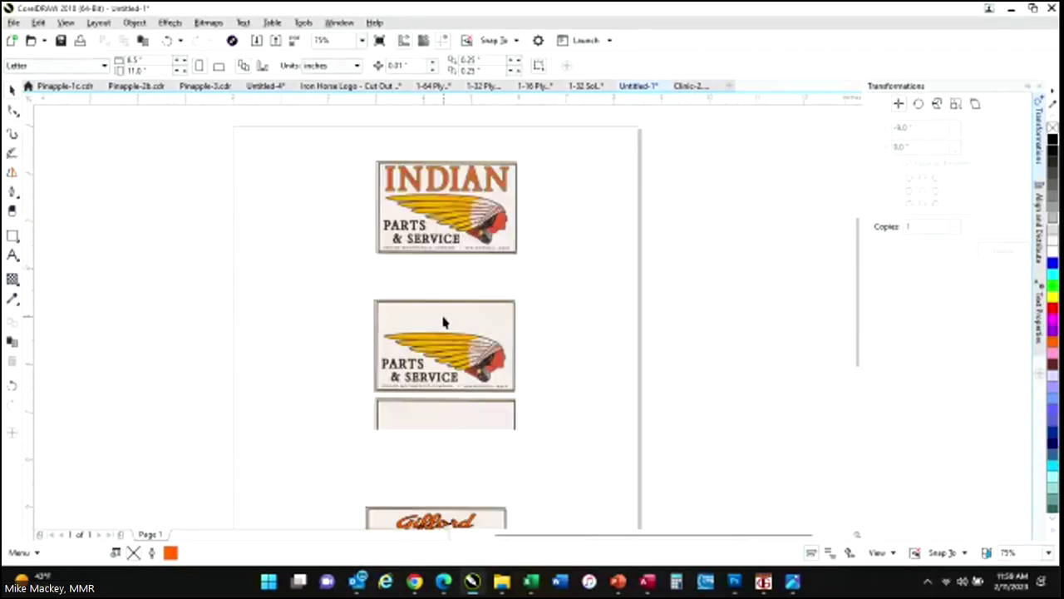
pyautogui.scroll(2, 442, 323)
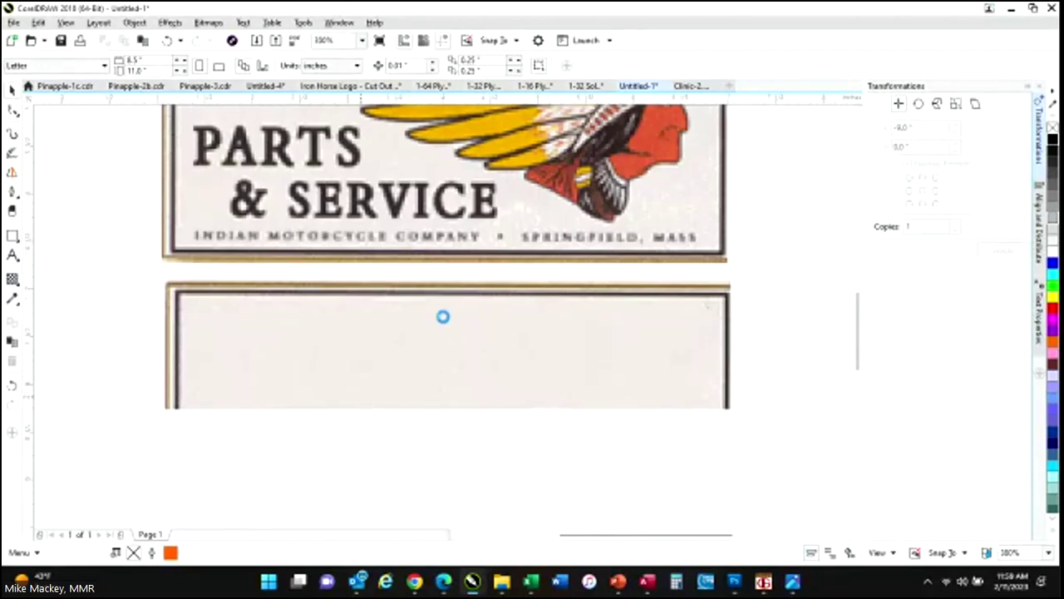
pyautogui.scroll(-2, 442, 321)
pyautogui.scroll(1, 459, 462)
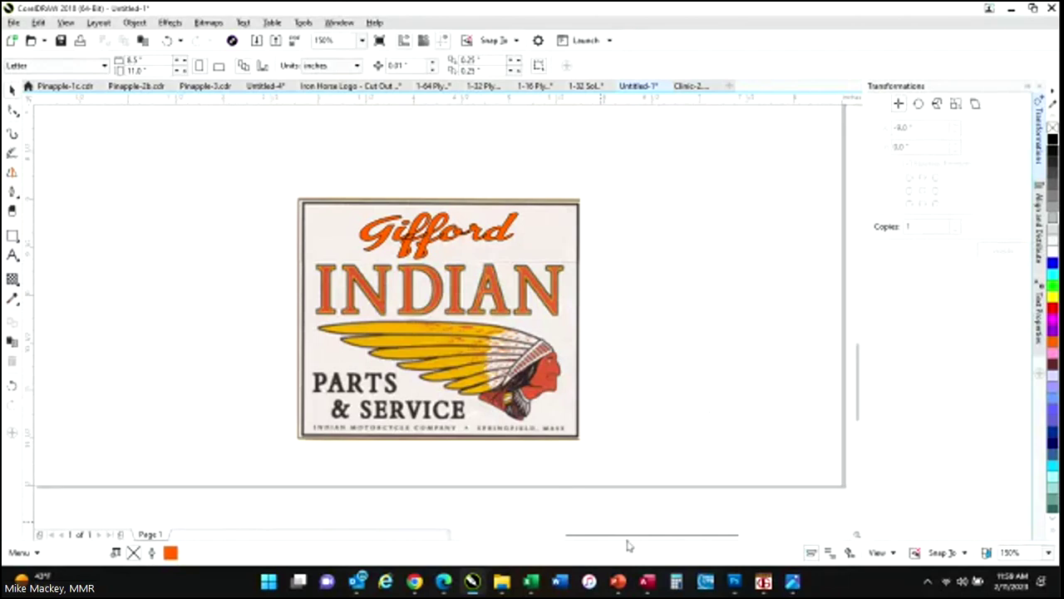
pyautogui.click(733, 585)
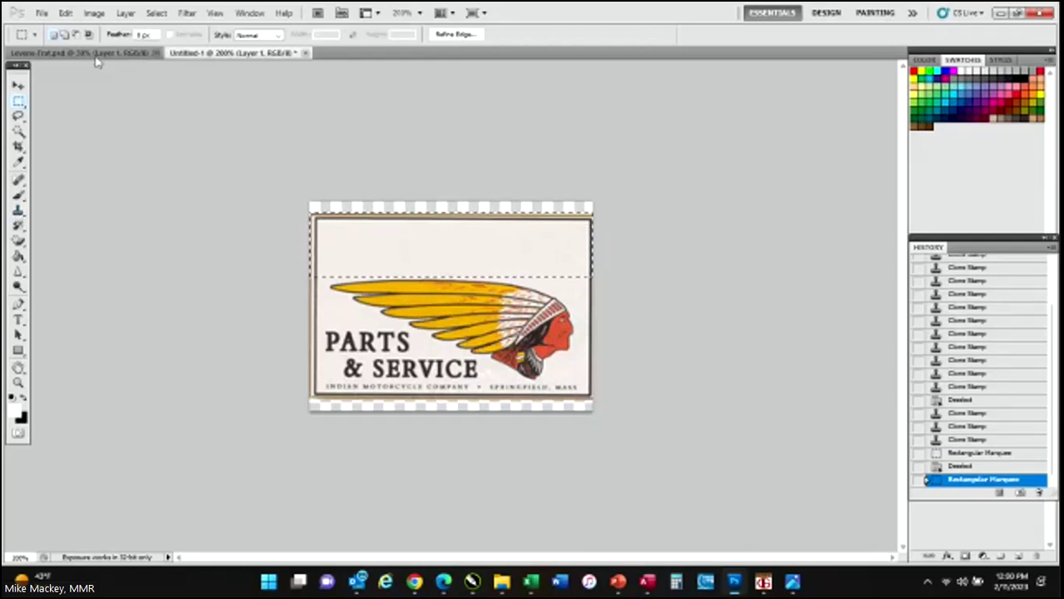
# Marquee-select the entire Parts & Service sign image and bring the Soda folder window forward.
pyautogui.click(41, 13)
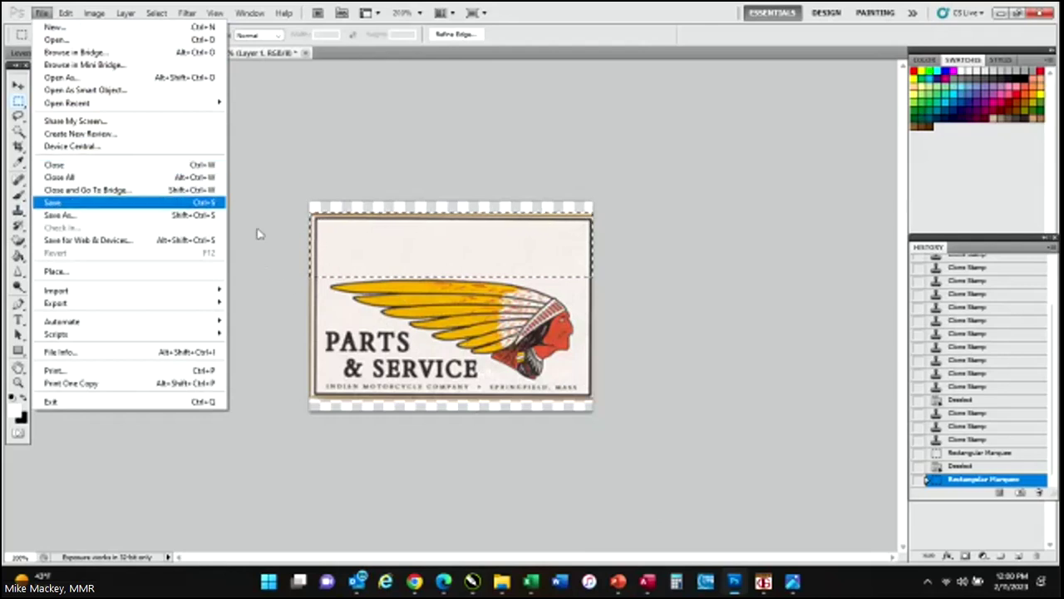
pyautogui.click(417, 334)
pyautogui.moveTo(291, 199); pyautogui.dragTo(670, 497)
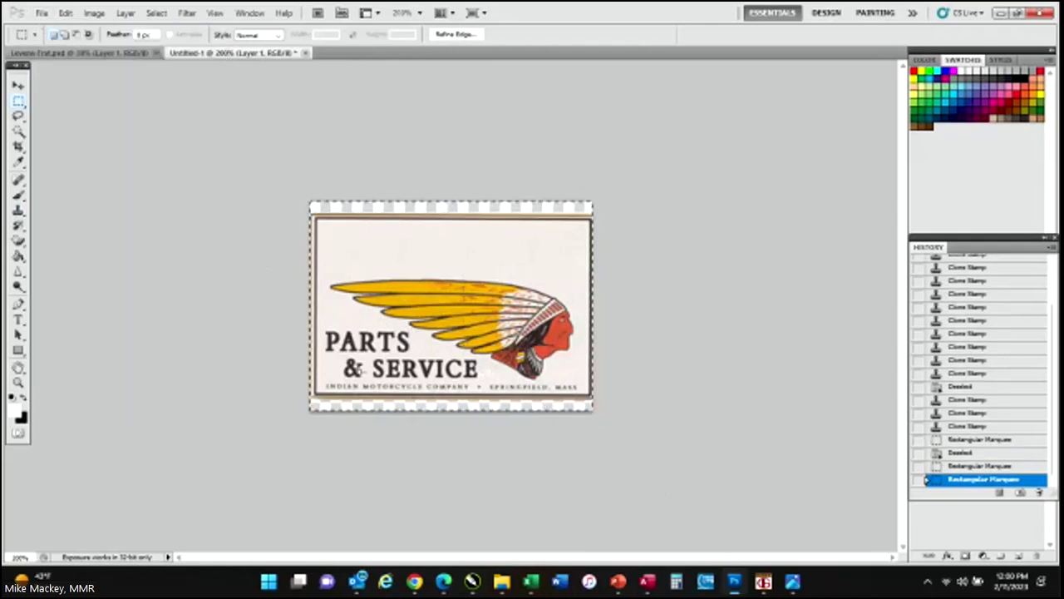
pyautogui.moveTo(500, 585)
pyautogui.click(443, 505)
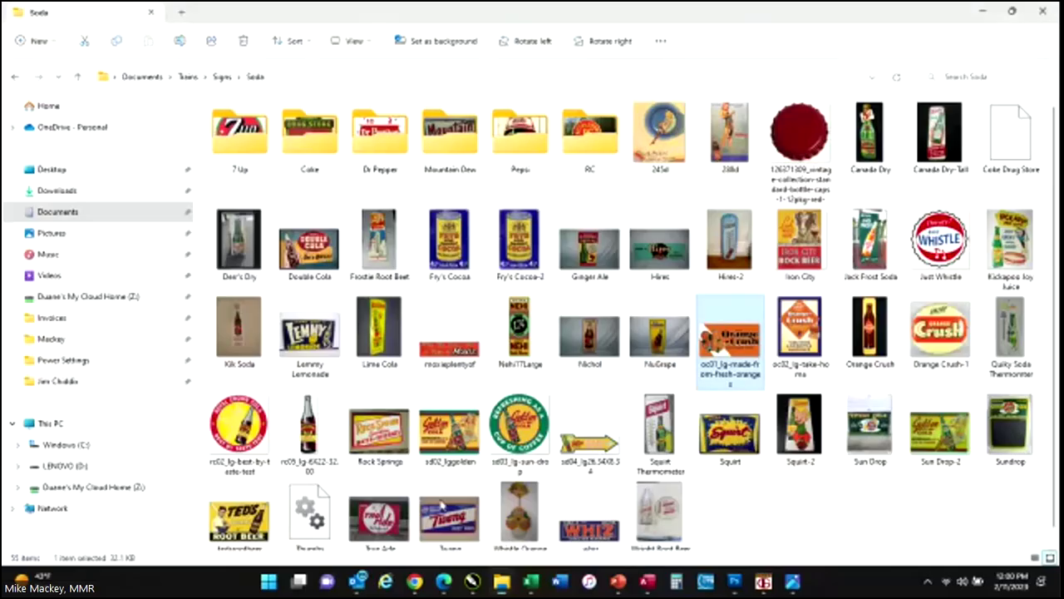
# Navigate File Explorer to Trains › Signs › Motorcycles.
pyautogui.click(188, 77)
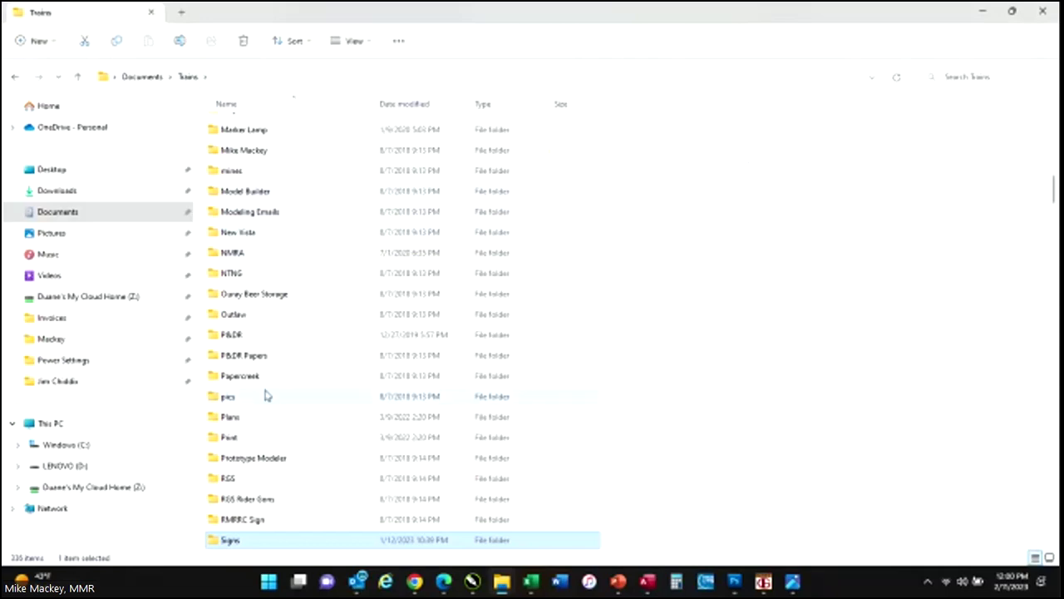
pyautogui.doubleClick(239, 542)
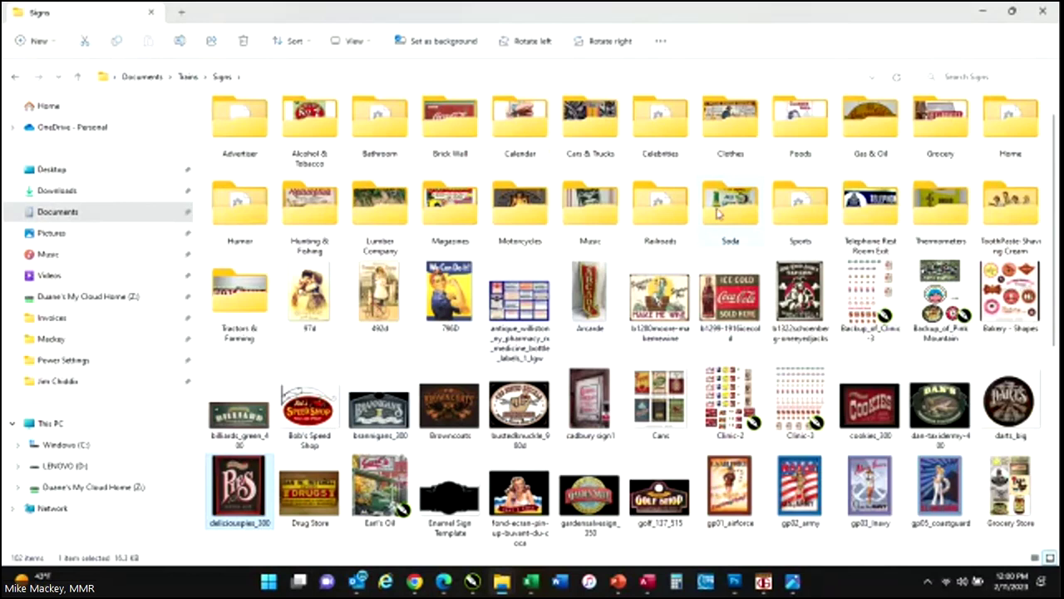
pyautogui.doubleClick(538, 227)
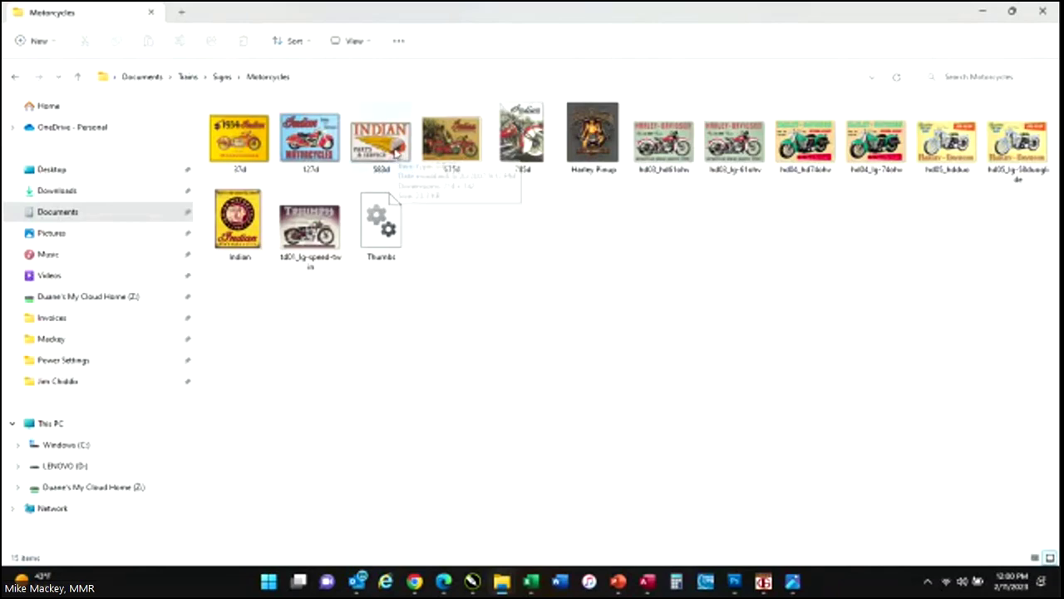
# Select the 583d Indian sign image and check its context menu, then return to Photoshop.
pyautogui.click(395, 148)
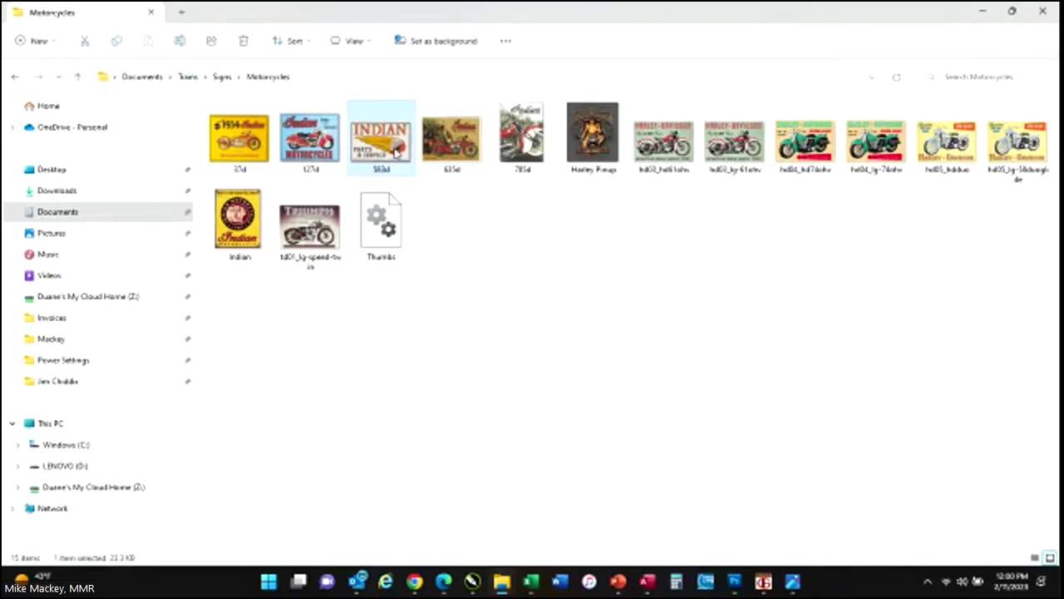
pyautogui.rightClick(396, 148)
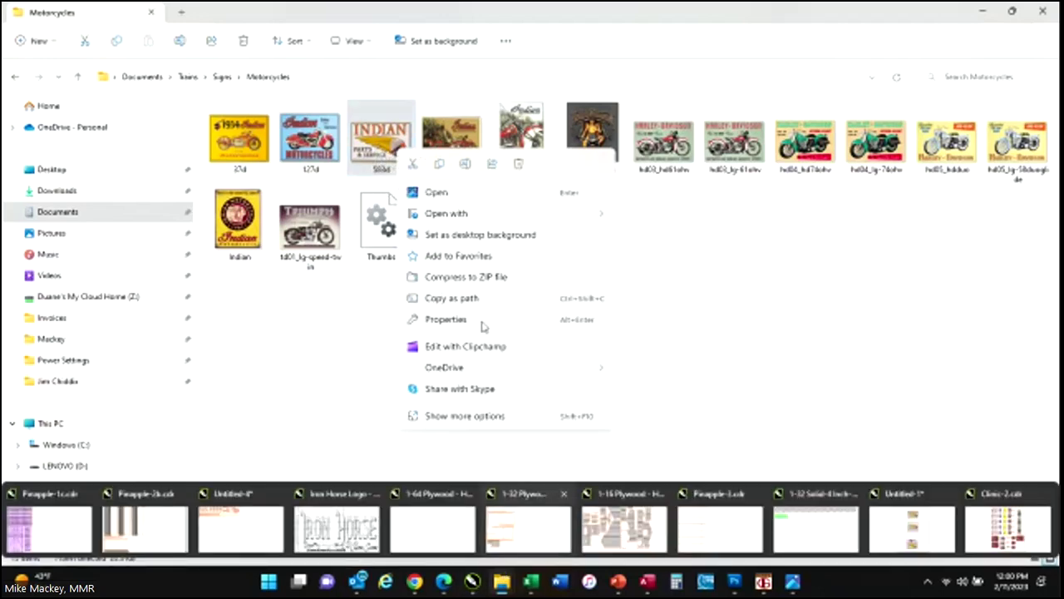
pyautogui.click(382, 154)
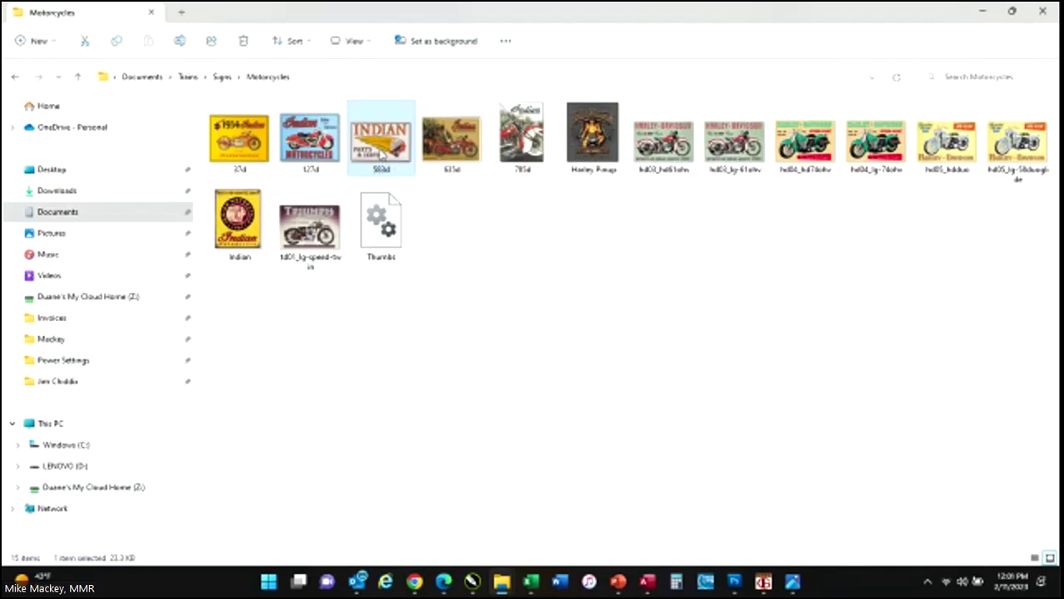
pyautogui.rightClick(379, 150)
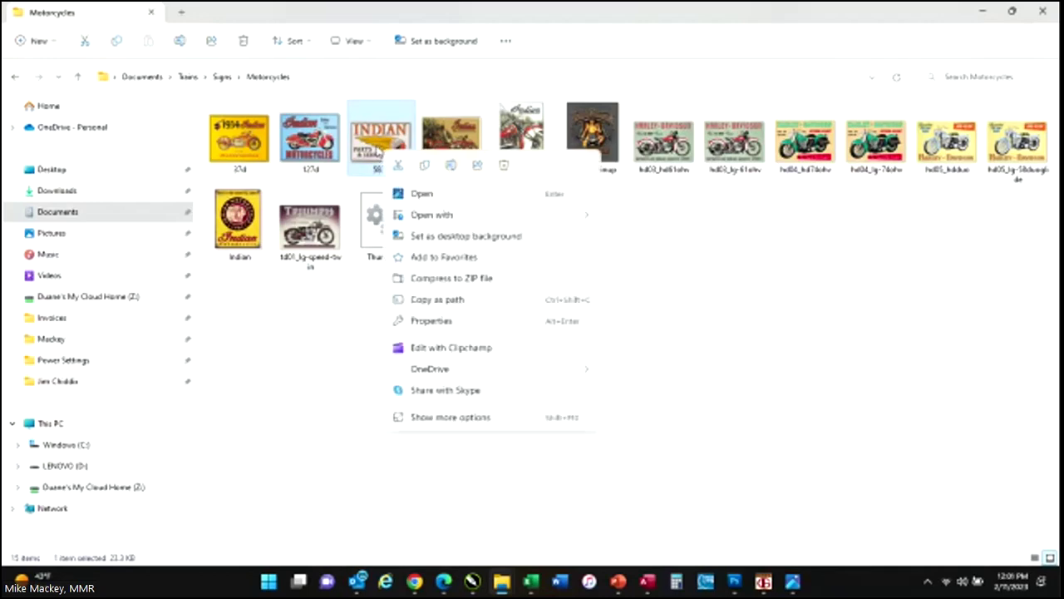
pyautogui.click(381, 153)
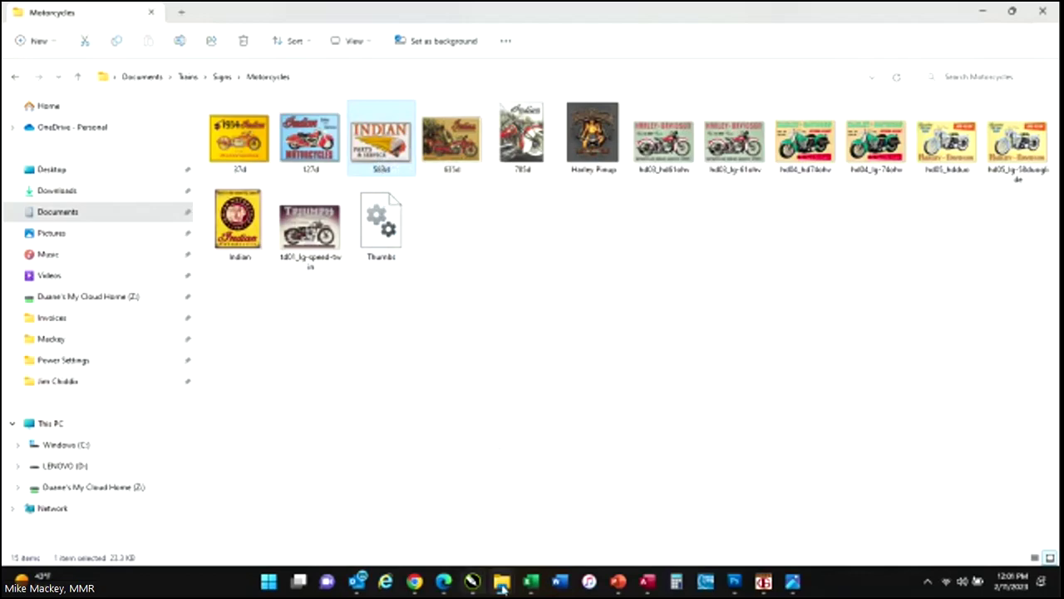
pyautogui.click(734, 581)
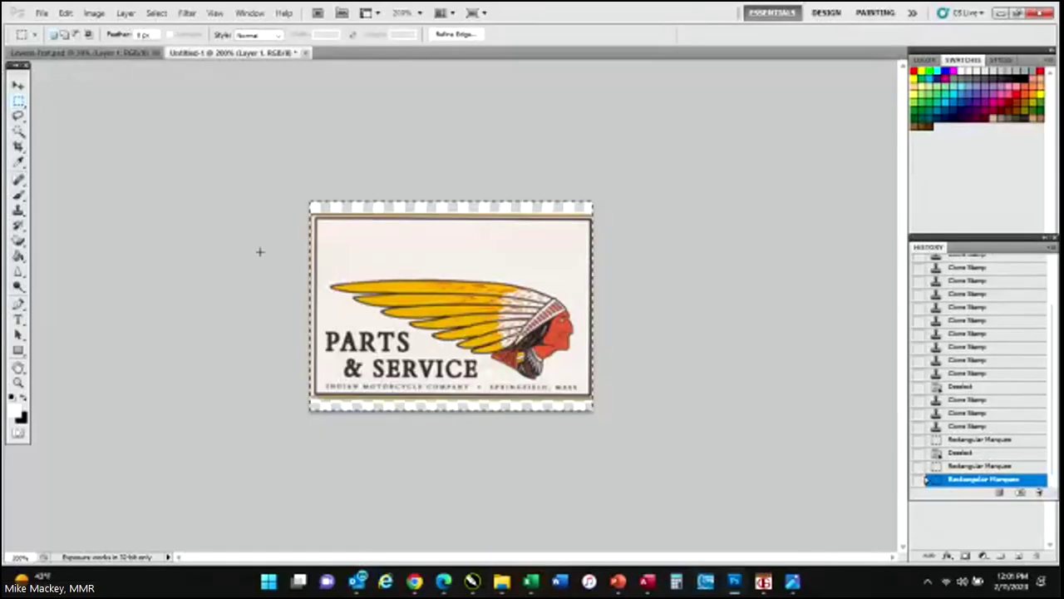
# Create a new transparent 214 × 142 px document, then bring back the Motorcycles folder.
pyautogui.click(41, 13)
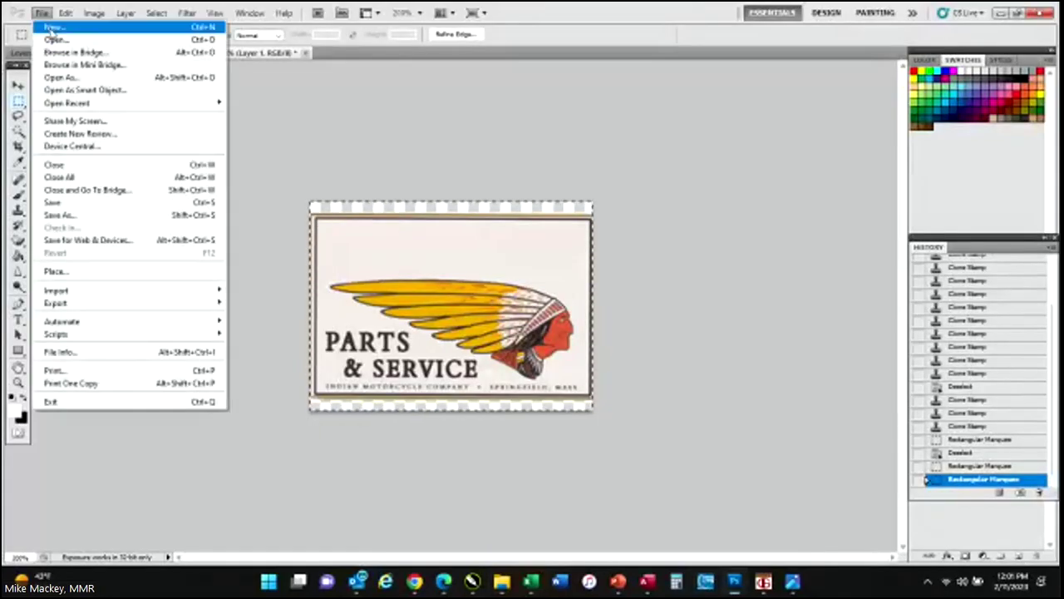
pyautogui.click(51, 30)
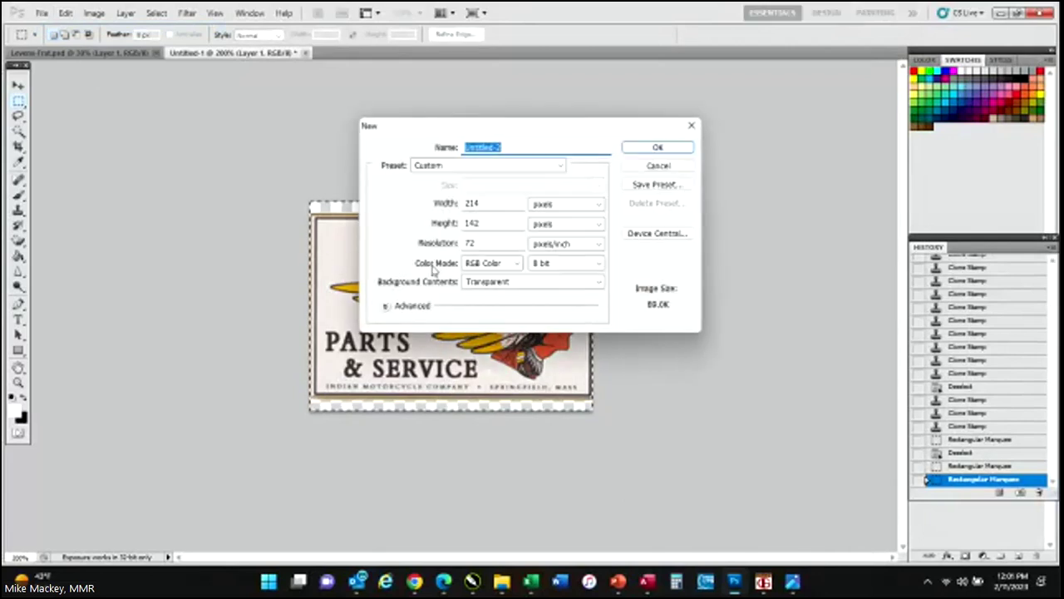
pyautogui.click(657, 148)
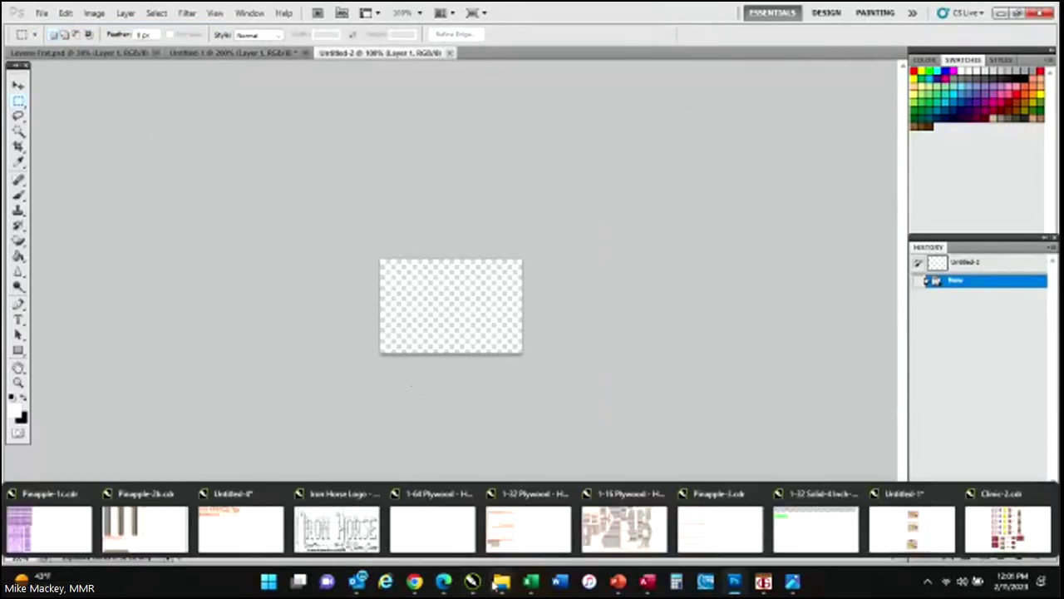
pyautogui.moveTo(501, 585)
pyautogui.click(475, 544)
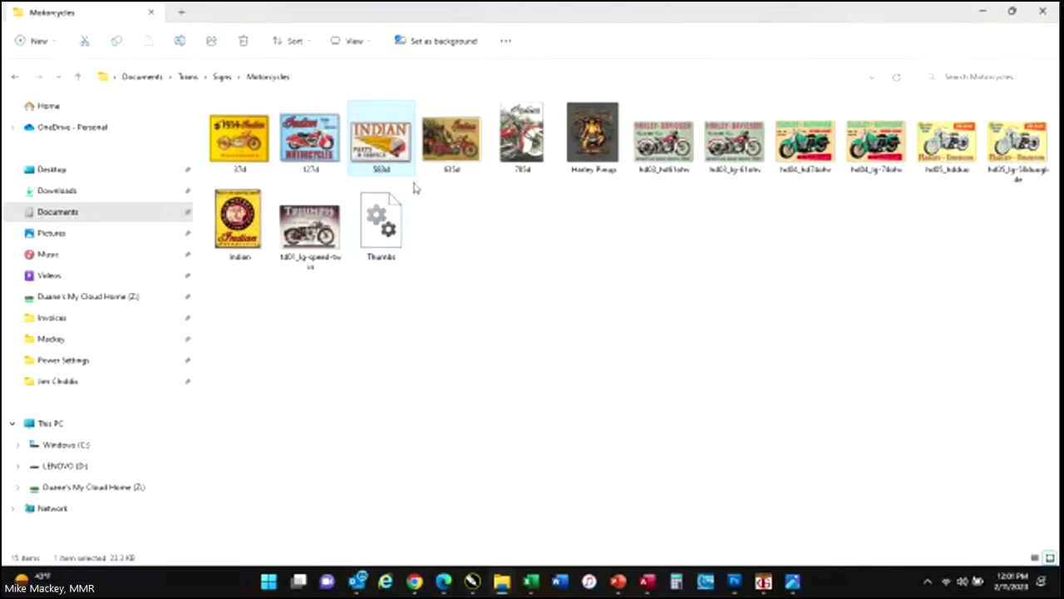
# Open 583d.gif in Photos, copy it, and paste it into Photoshop's Untitled-2 document.
pyautogui.doubleClick(395, 141)
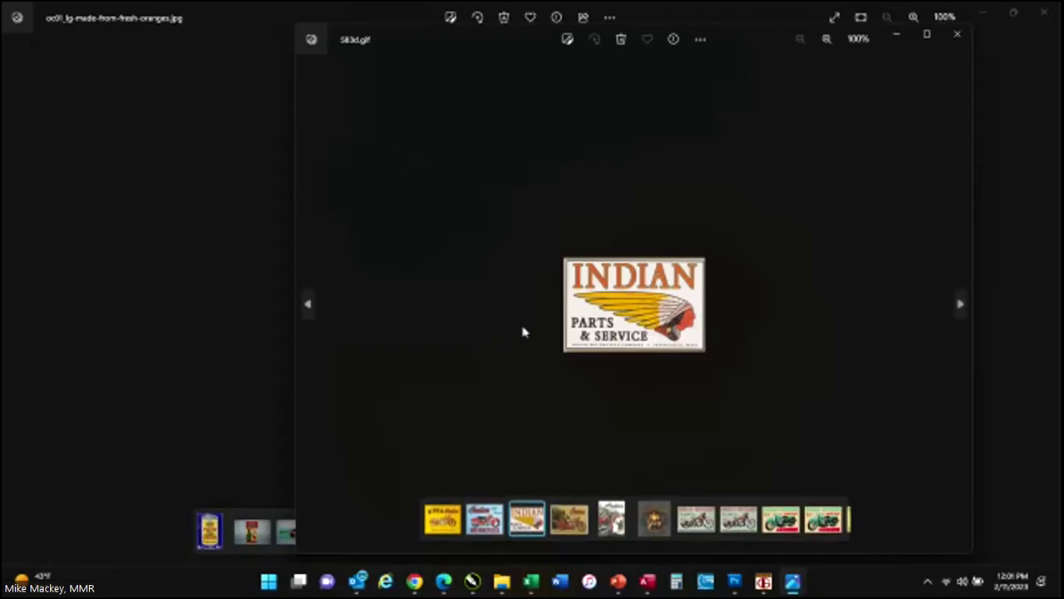
pyautogui.rightClick(595, 310)
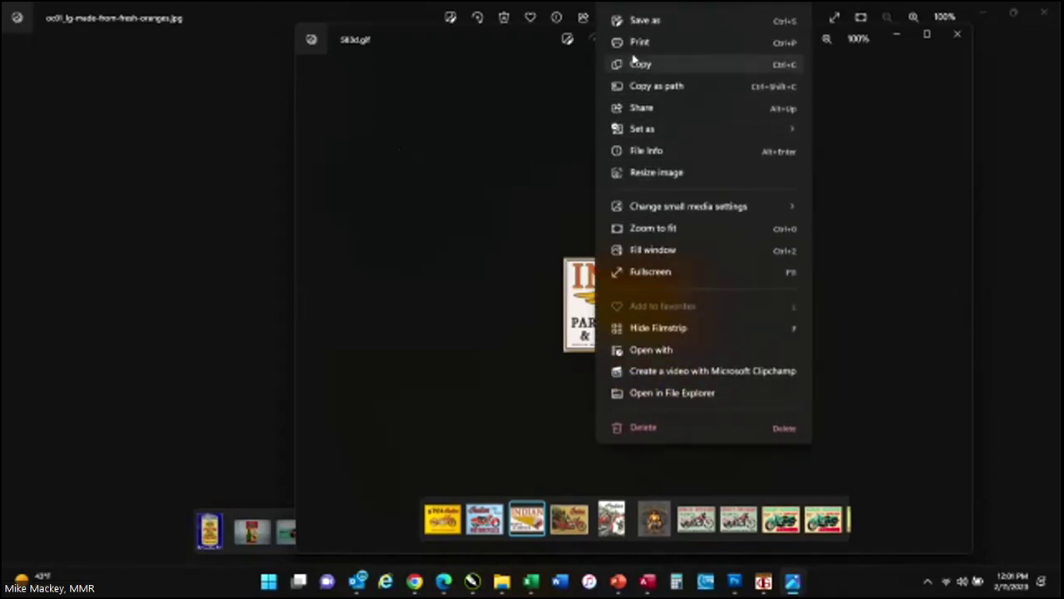
pyautogui.click(634, 65)
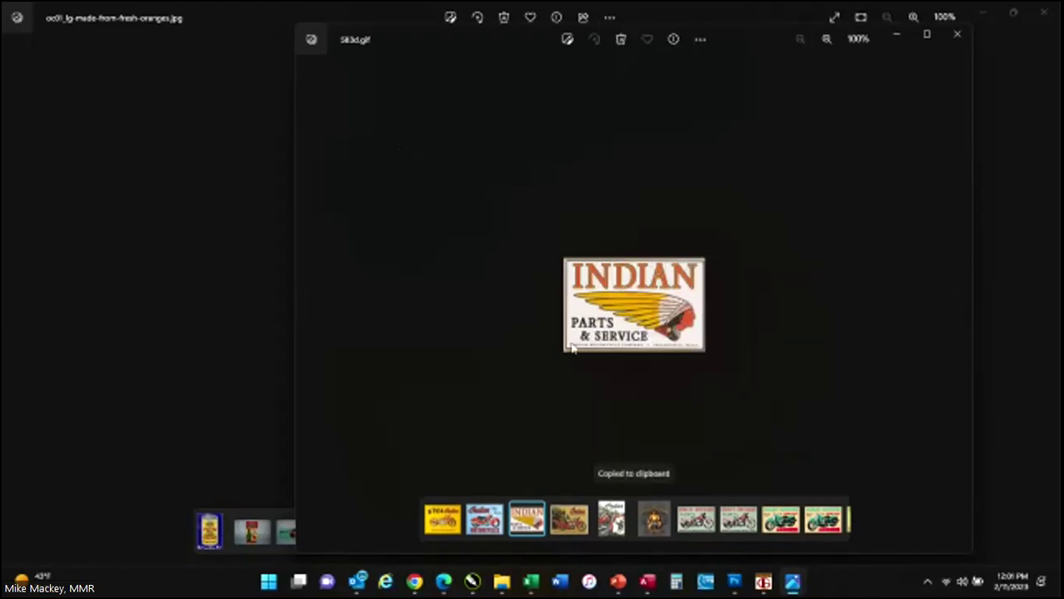
pyautogui.click(735, 582)
pyautogui.hotkey('ctrl', 'v')
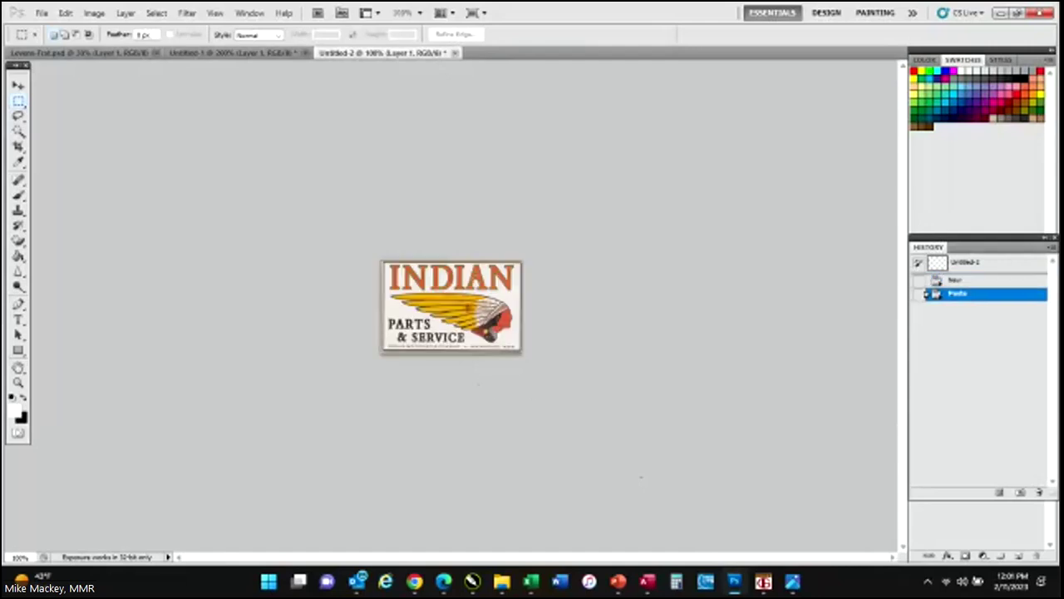
# Zoom the sign to 400%, pick the Clone Stamp, set its brush and sample clean background.
pyautogui.click(18, 383)
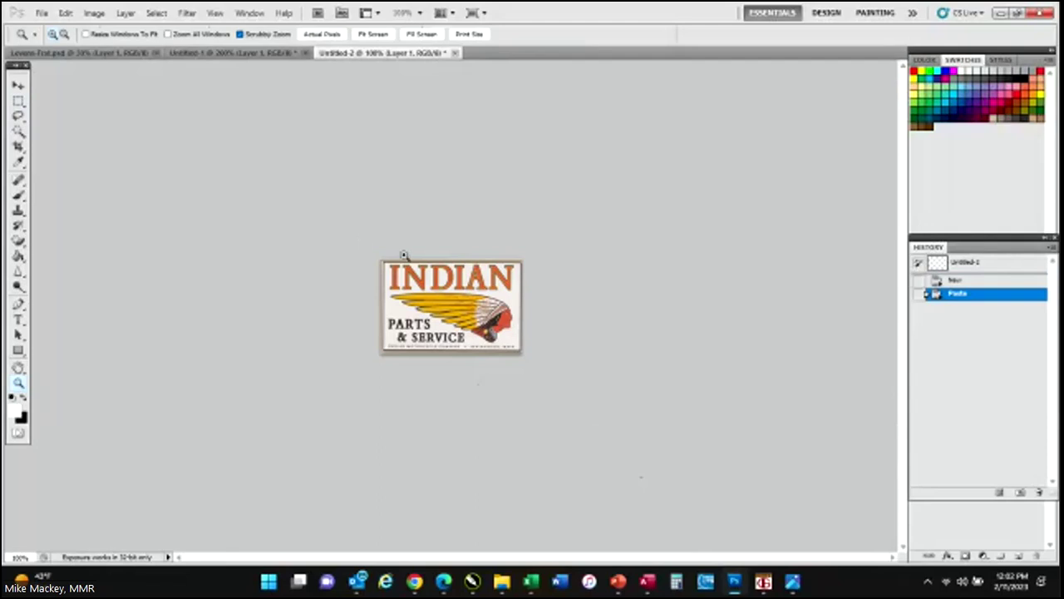
pyautogui.click(454, 281)
pyautogui.click(456, 263)
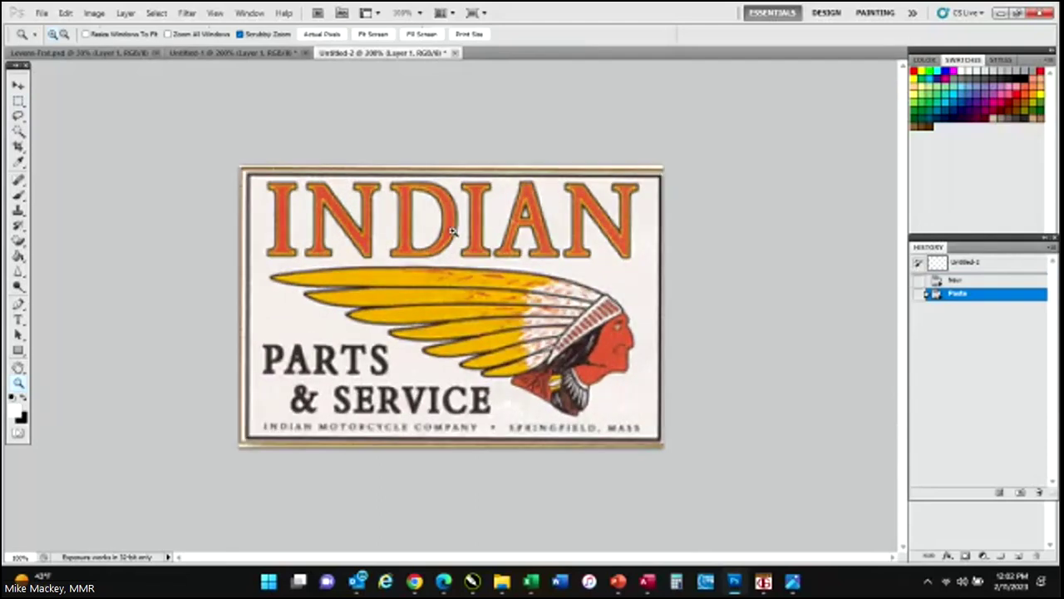
pyautogui.click(452, 209)
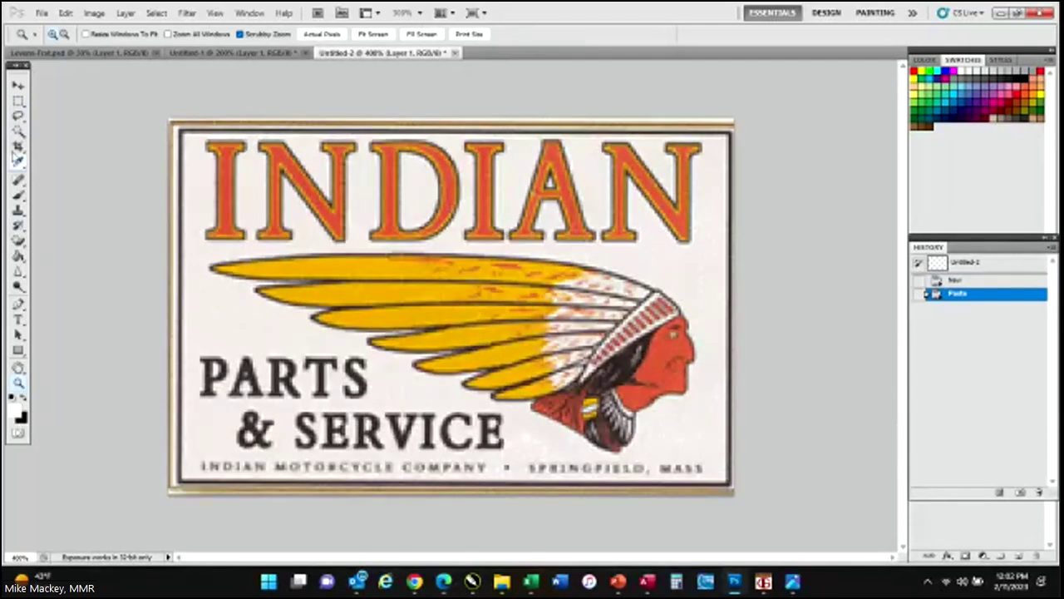
pyautogui.click(19, 212)
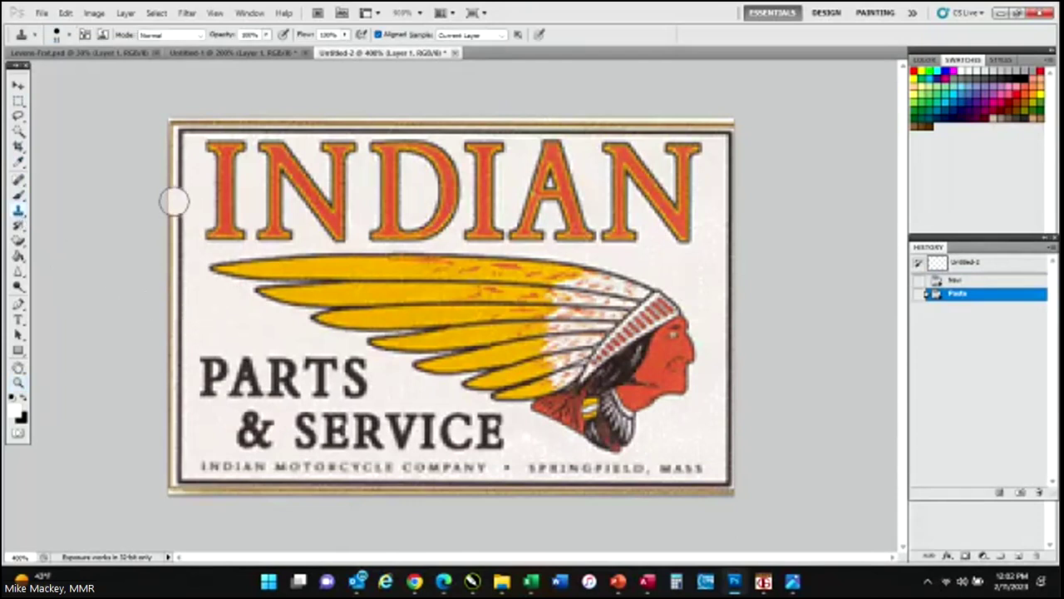
pyautogui.click(70, 36)
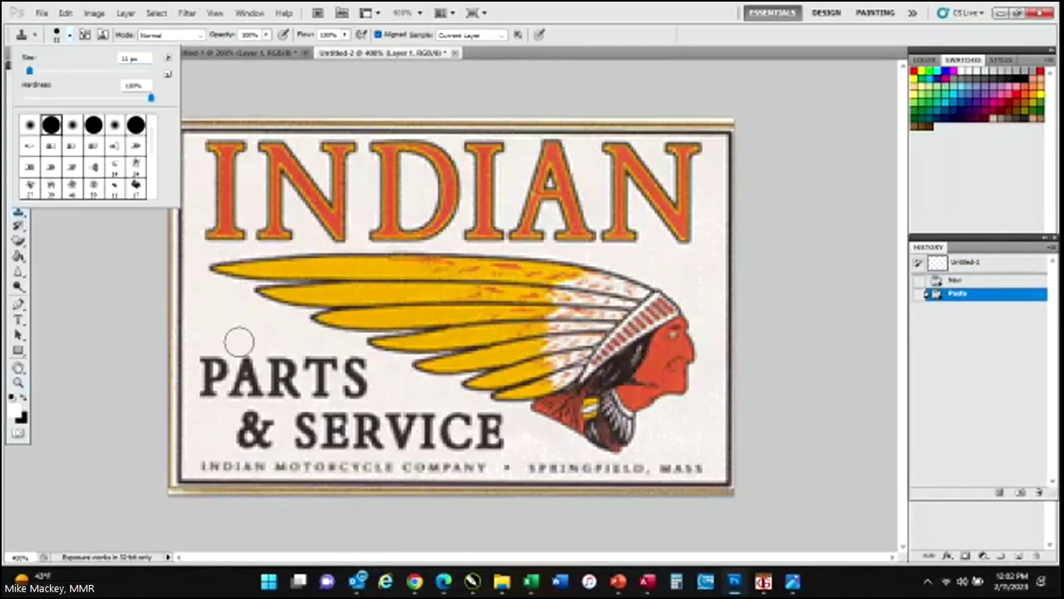
pyautogui.click(214, 309)
pyautogui.click(216, 309)
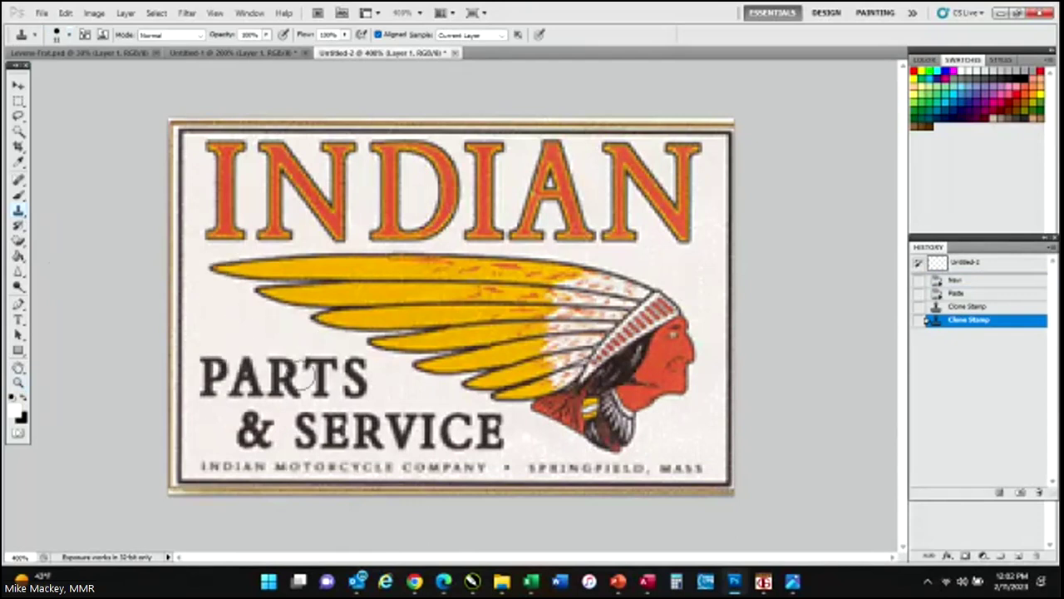
pyautogui.keyDown('alt'); pyautogui.click(218, 325); pyautogui.keyUp('alt')
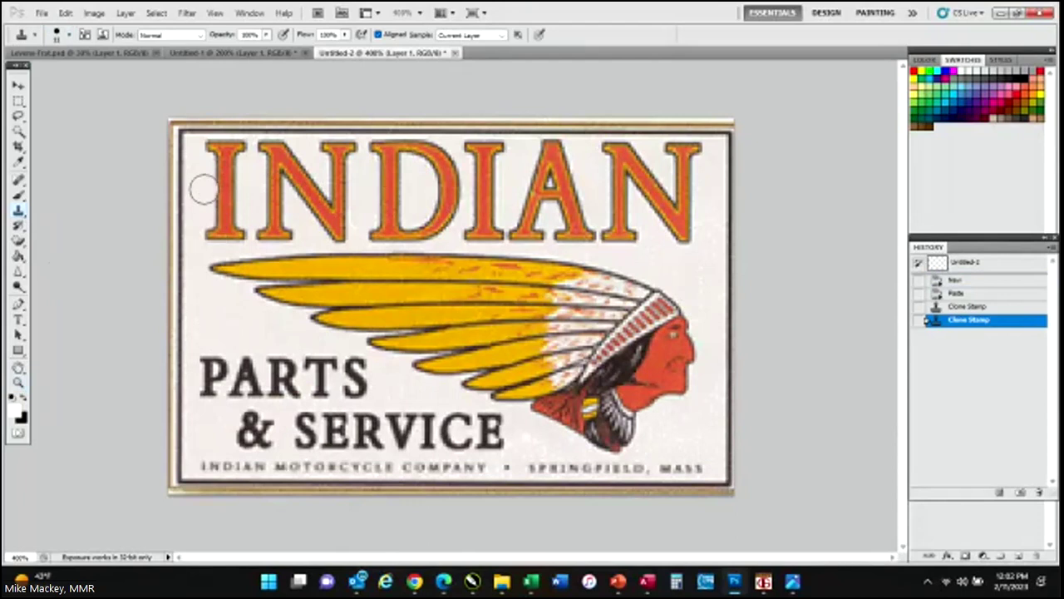
# Clone background over the first letter I, including its orange base.
pyautogui.moveTo(230, 130)
pyautogui.mouseDown()
pyautogui.moveTo(209, 150)
pyautogui.moveTo(294, 152)
pyautogui.mouseUp()
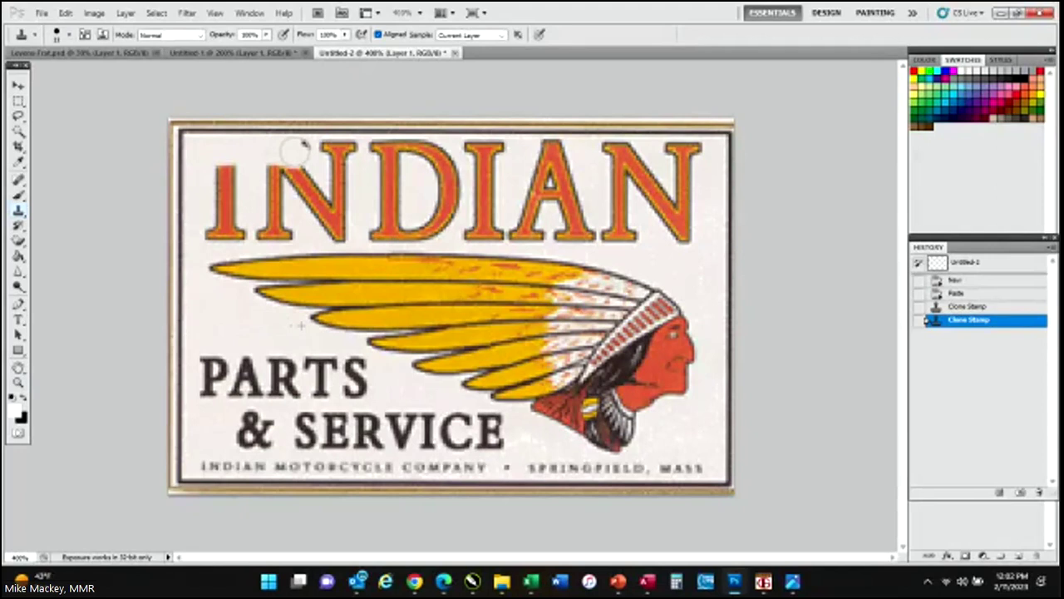
pyautogui.moveTo(295, 152); pyautogui.dragTo(296, 152)
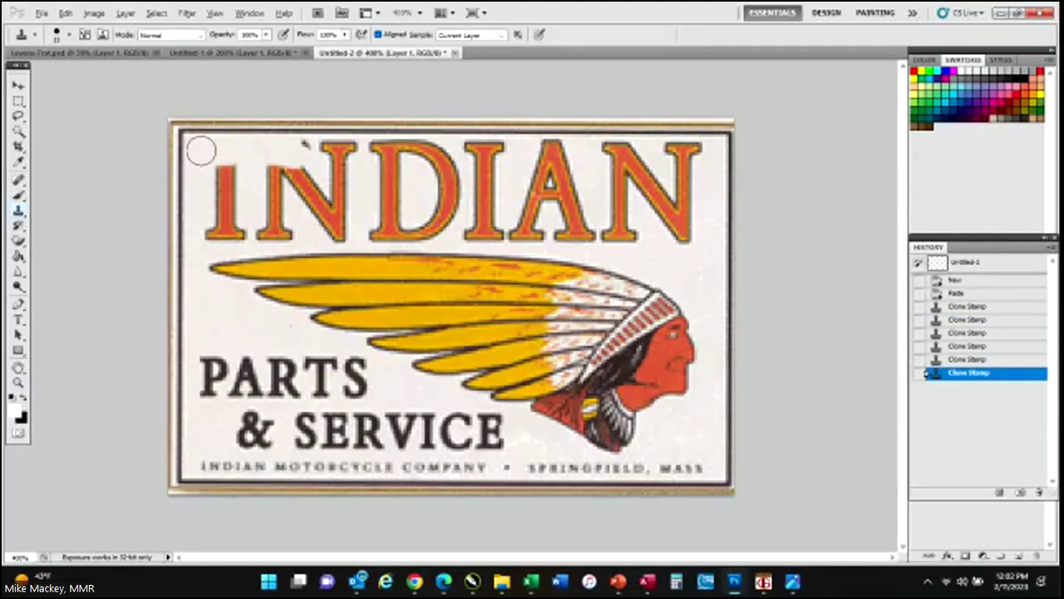
pyautogui.click(200, 166)
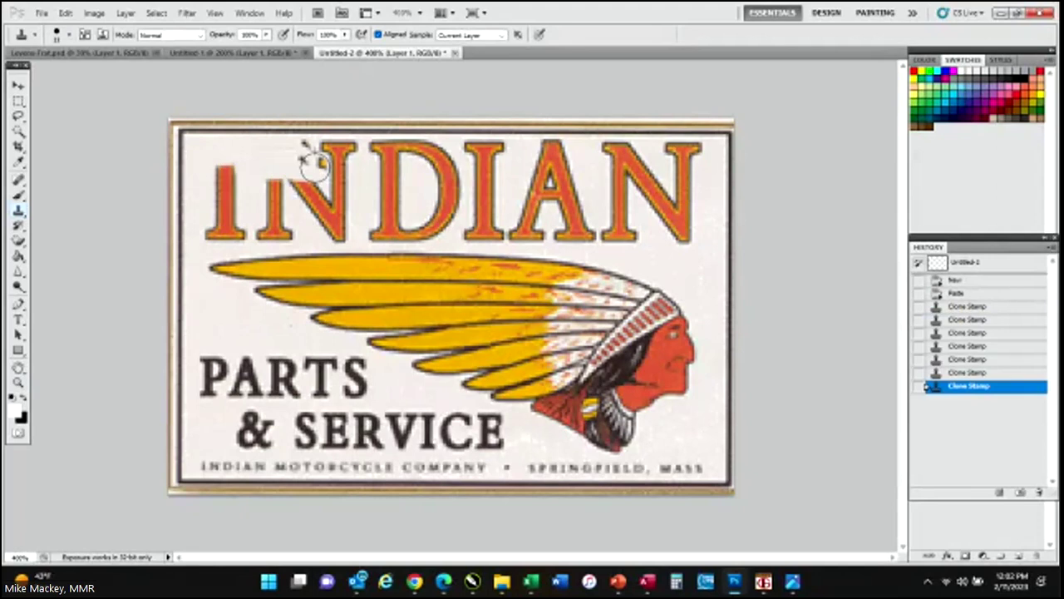
pyautogui.click(316, 163)
pyautogui.click(316, 164)
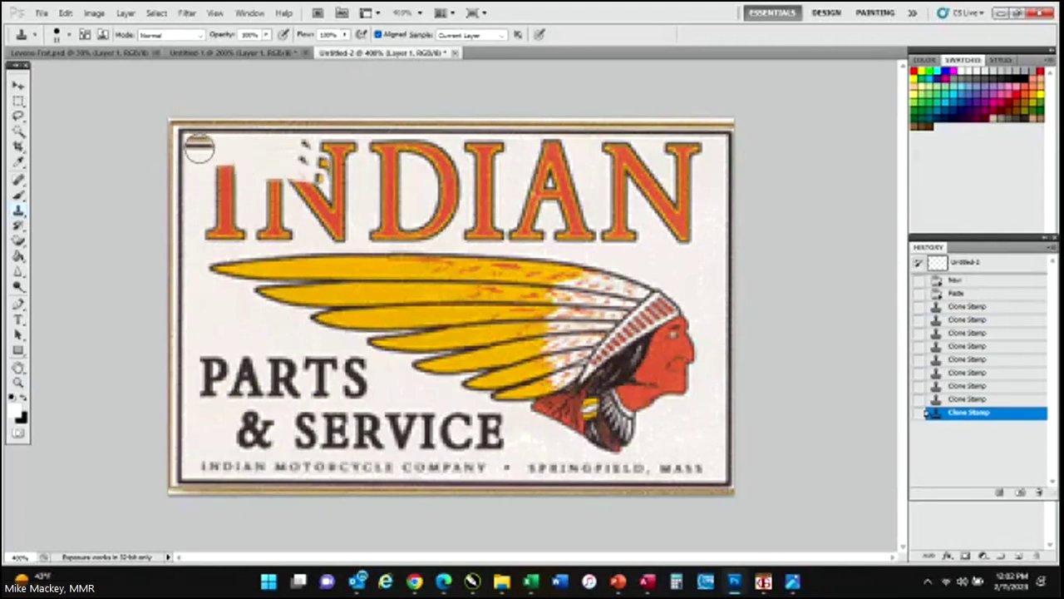
pyautogui.moveTo(208, 164)
pyautogui.mouseDown()
pyautogui.moveTo(256, 167)
pyautogui.moveTo(221, 178)
pyautogui.moveTo(237, 185)
pyautogui.moveTo(222, 153)
pyautogui.mouseUp()
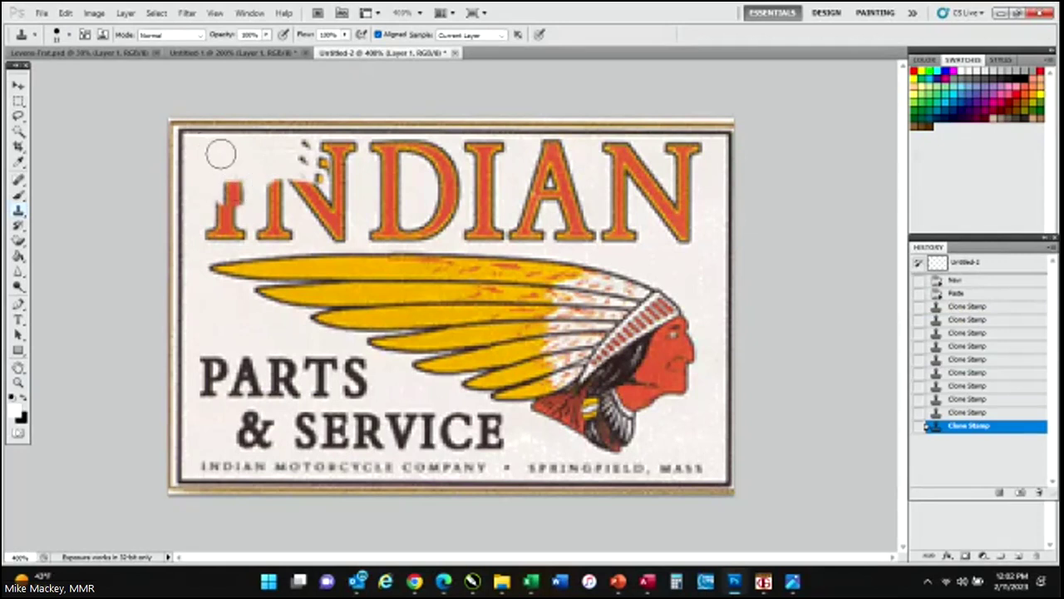
pyautogui.click(235, 193)
pyautogui.click(231, 196)
pyautogui.keyDown('alt'); pyautogui.click(208, 157); pyautogui.keyUp('alt')
pyautogui.click(213, 207)
pyautogui.moveTo(214, 207)
pyautogui.mouseDown()
pyautogui.moveTo(238, 202)
pyautogui.moveTo(208, 225)
pyautogui.moveTo(233, 225)
pyautogui.mouseUp()
pyautogui.click(238, 225)
pyautogui.click(242, 226)
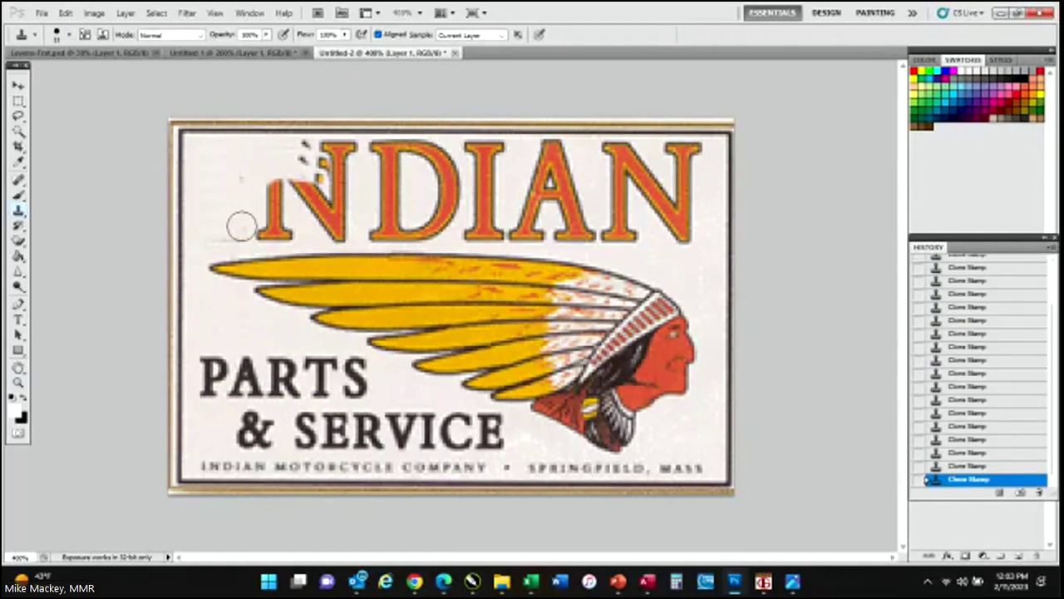
pyautogui.moveTo(239, 230)
pyautogui.mouseDown()
pyautogui.moveTo(287, 225)
pyautogui.moveTo(253, 218)
pyautogui.mouseUp()
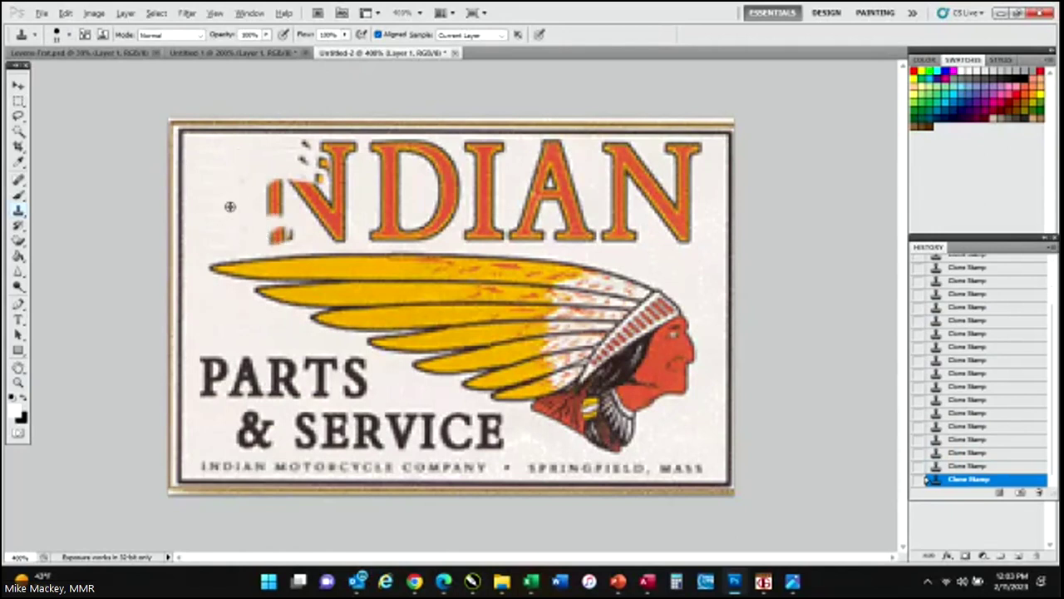
# Clone background over the N's top, diagonal and left stroke.
pyautogui.keyDown('alt'); pyautogui.click(198, 151); pyautogui.keyUp('alt')
pyautogui.moveTo(246, 150); pyautogui.dragTo(354, 150)
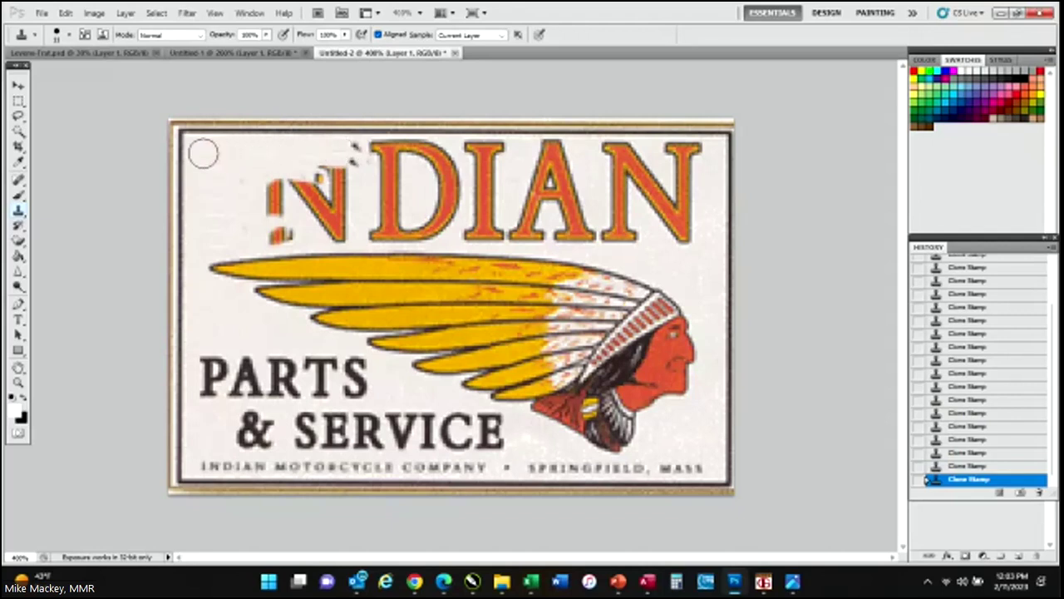
pyautogui.moveTo(351, 152)
pyautogui.mouseDown()
pyautogui.moveTo(304, 183)
pyautogui.moveTo(262, 183)
pyautogui.mouseUp()
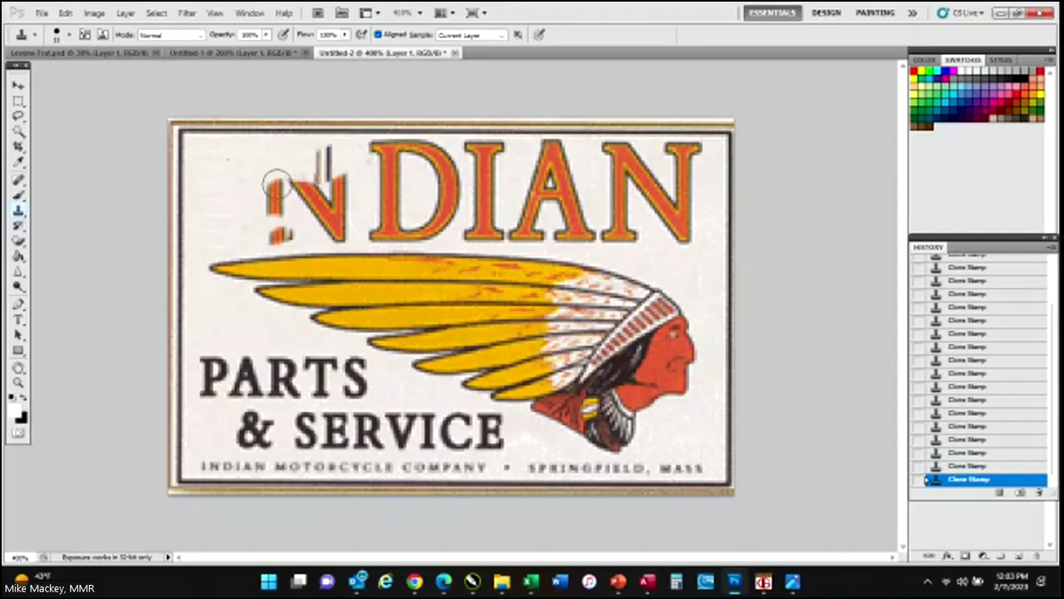
pyautogui.keyDown('alt'); pyautogui.click(202, 152); pyautogui.keyUp('alt')
pyautogui.moveTo(339, 157)
pyautogui.mouseDown()
pyautogui.moveTo(309, 159)
pyautogui.moveTo(322, 170)
pyautogui.moveTo(331, 151)
pyautogui.moveTo(343, 179)
pyautogui.moveTo(220, 174)
pyautogui.moveTo(285, 197)
pyautogui.moveTo(273, 167)
pyautogui.moveTo(268, 205)
pyautogui.moveTo(354, 207)
pyautogui.moveTo(254, 216)
pyautogui.moveTo(291, 230)
pyautogui.mouseUp()
pyautogui.click(283, 181)
pyautogui.keyDown('alt'); pyautogui.click(202, 157); pyautogui.keyUp('alt')
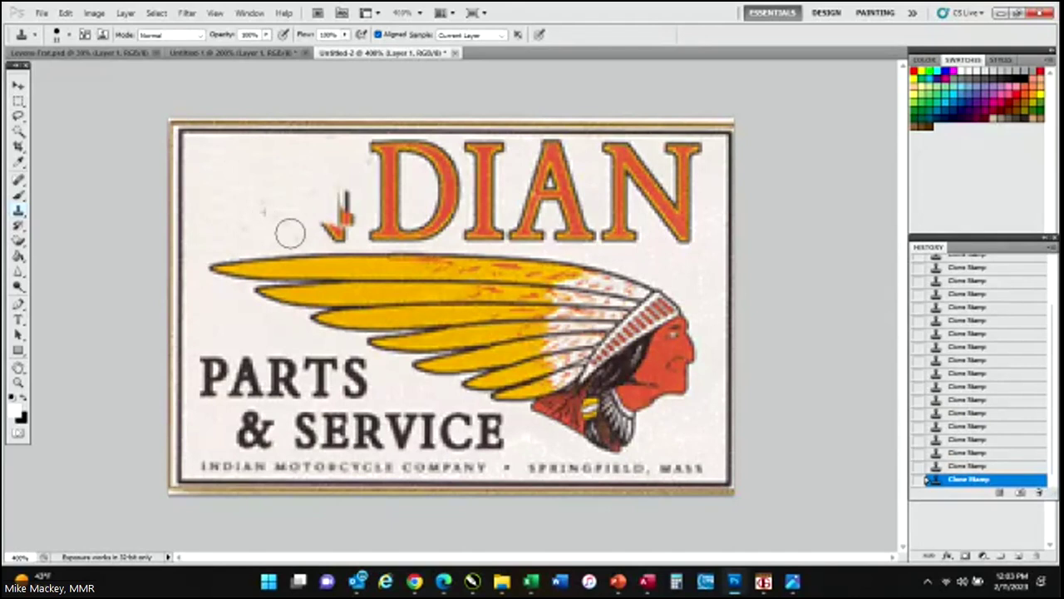
# Clone background over the leftover marks and the tops of the D and second I.
pyautogui.keyDown('alt'); pyautogui.click(202, 153); pyautogui.keyUp('alt')
pyautogui.moveTo(313, 196)
pyautogui.mouseDown()
pyautogui.moveTo(346, 197)
pyautogui.moveTo(340, 225)
pyautogui.moveTo(321, 226)
pyautogui.moveTo(337, 228)
pyautogui.moveTo(312, 226)
pyautogui.mouseUp()
pyautogui.keyDown('alt'); pyautogui.click(204, 157); pyautogui.keyUp('alt')
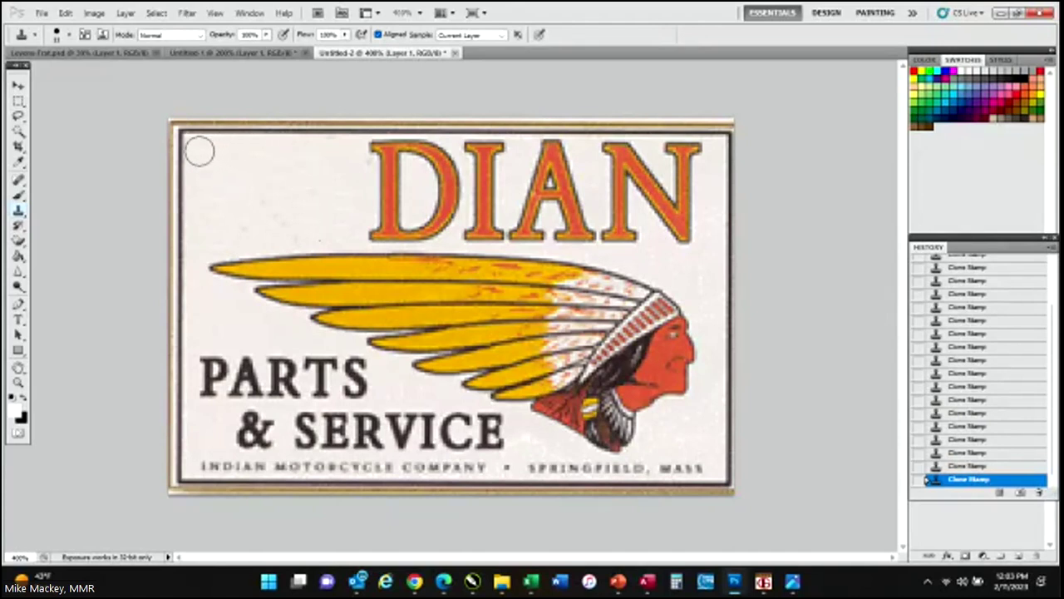
pyautogui.keyDown('alt'); pyautogui.click(203, 151); pyautogui.keyUp('alt')
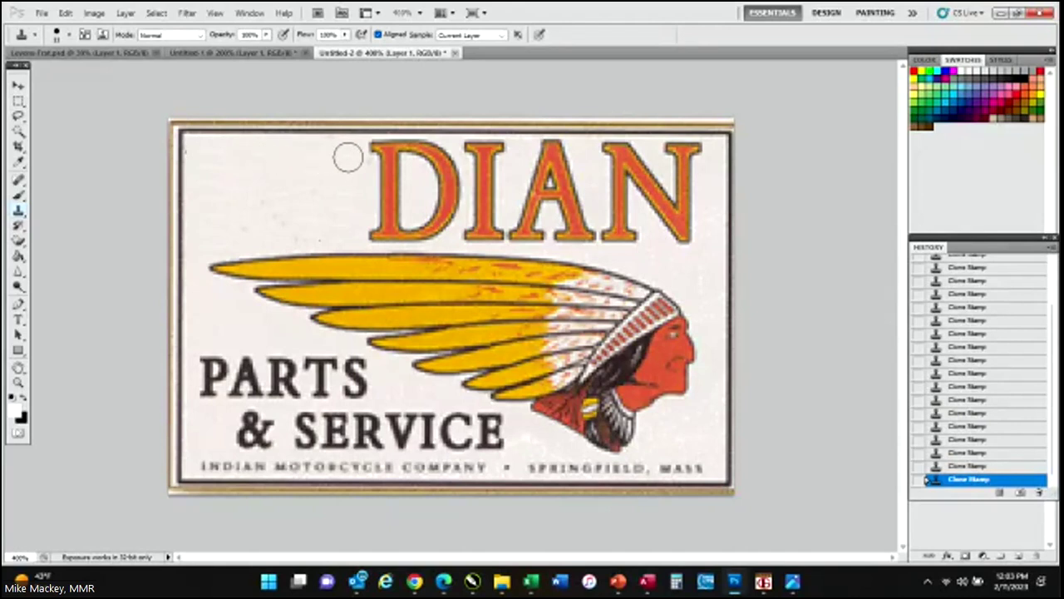
pyautogui.moveTo(362, 152); pyautogui.dragTo(532, 152)
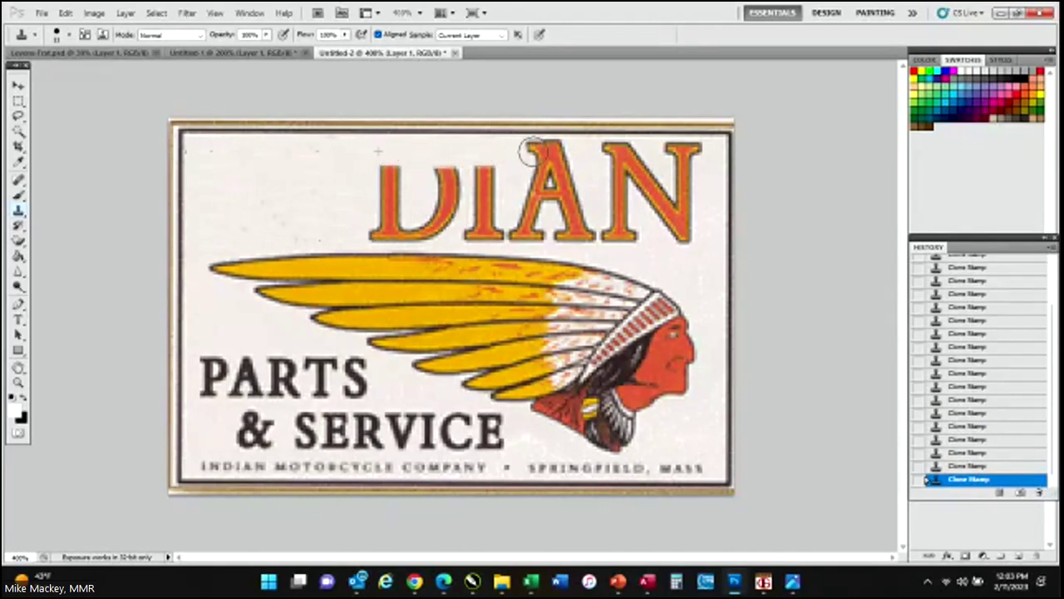
pyautogui.moveTo(380, 157)
pyautogui.mouseDown()
pyautogui.moveTo(521, 166)
pyautogui.moveTo(383, 175)
pyautogui.moveTo(501, 178)
pyautogui.moveTo(364, 192)
pyautogui.moveTo(494, 197)
pyautogui.moveTo(361, 206)
pyautogui.moveTo(490, 205)
pyautogui.moveTo(358, 226)
pyautogui.moveTo(506, 227)
pyautogui.moveTo(375, 241)
pyautogui.moveTo(364, 229)
pyautogui.moveTo(403, 231)
pyautogui.mouseUp()
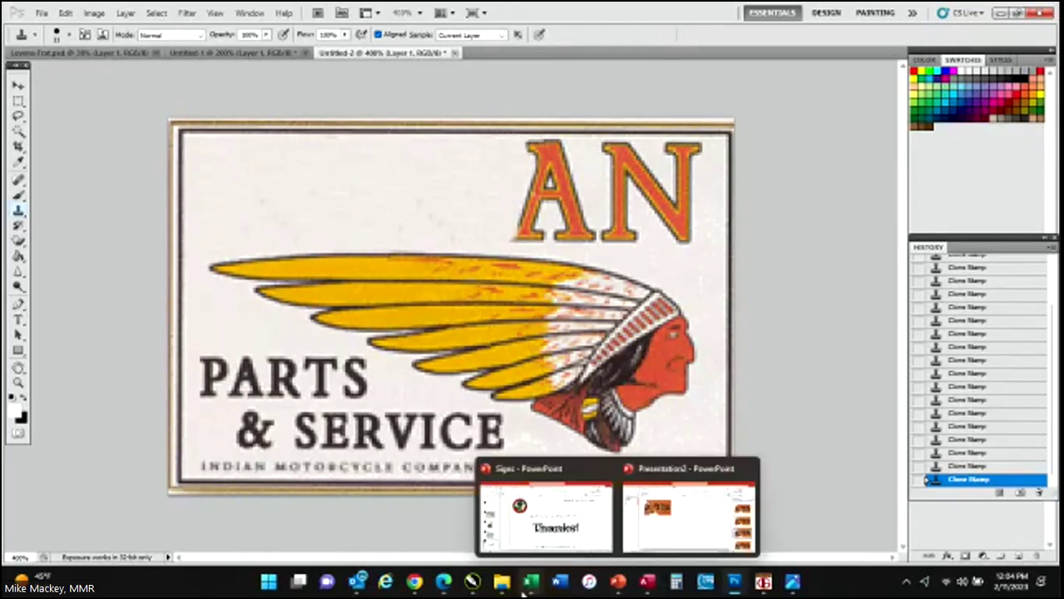
# Give the Gifford text a yellow outline in CorelDRAW, then switch to The Advertiser.
pyautogui.moveTo(532, 586)
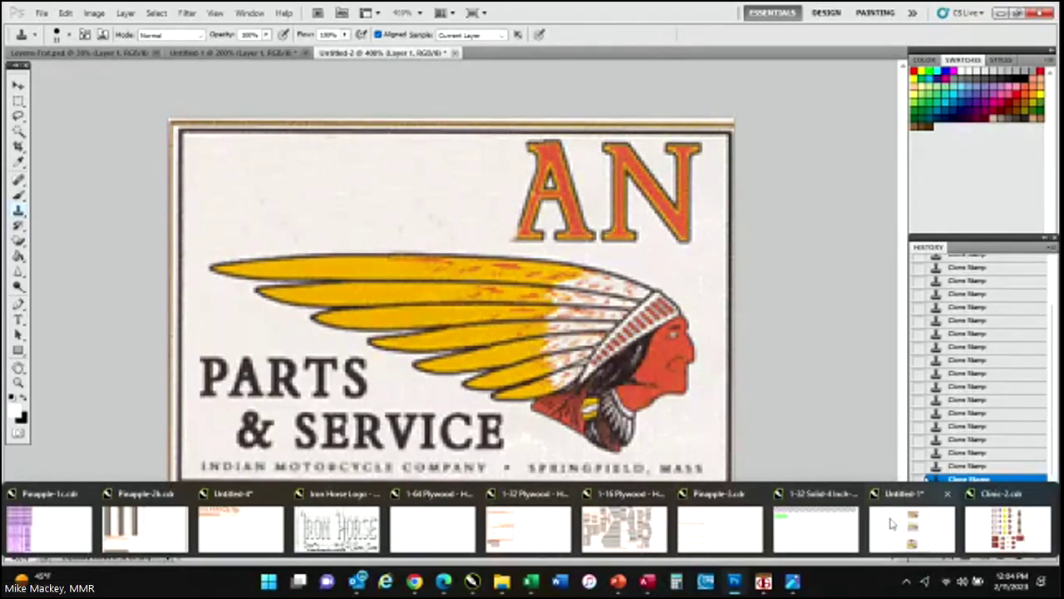
pyautogui.click(886, 522)
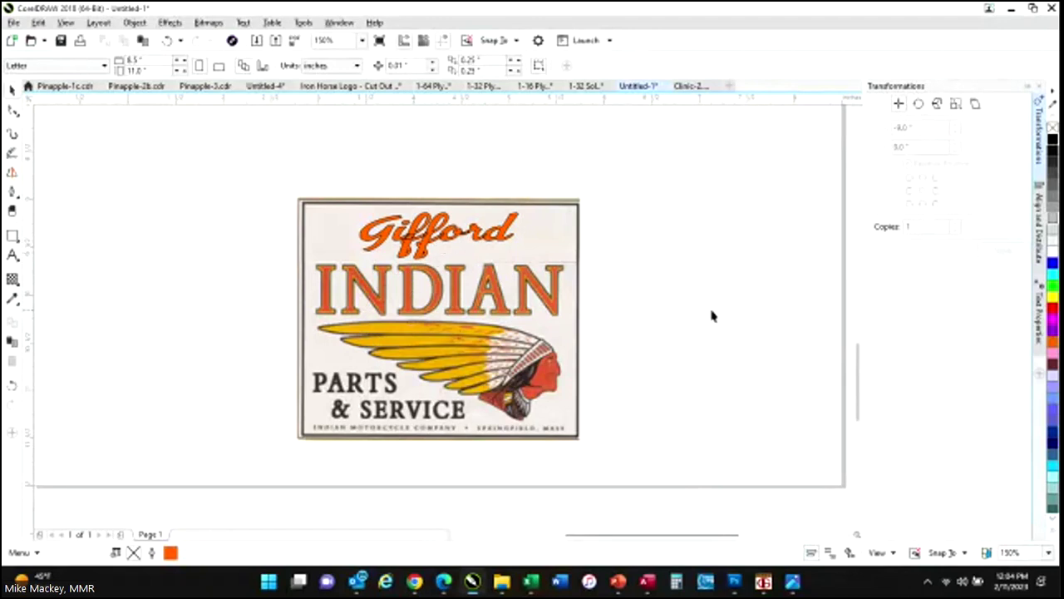
pyautogui.click(495, 239)
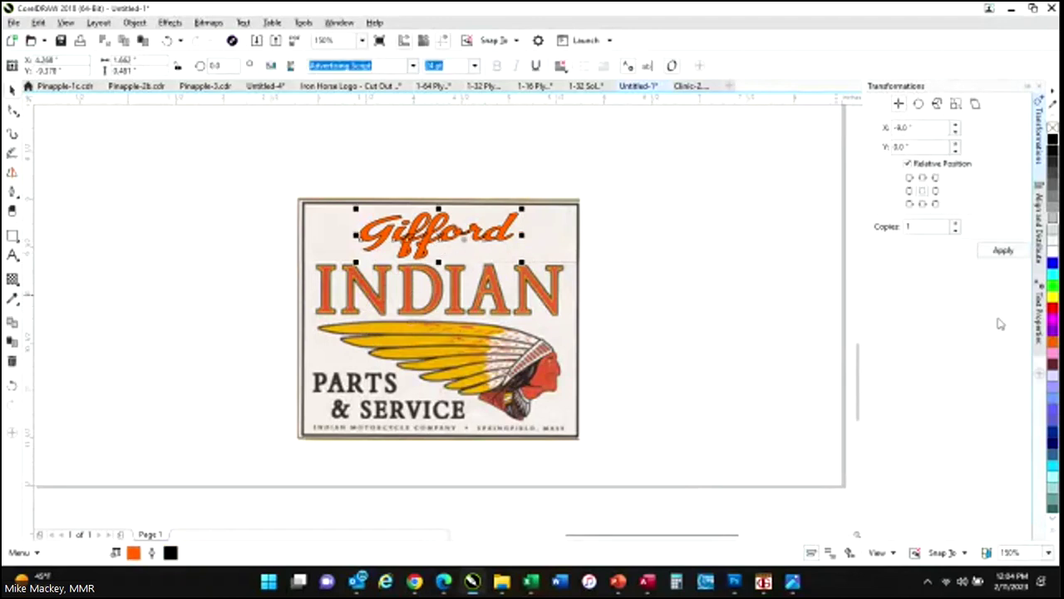
pyautogui.click(1054, 531)
pyautogui.click(1054, 531)
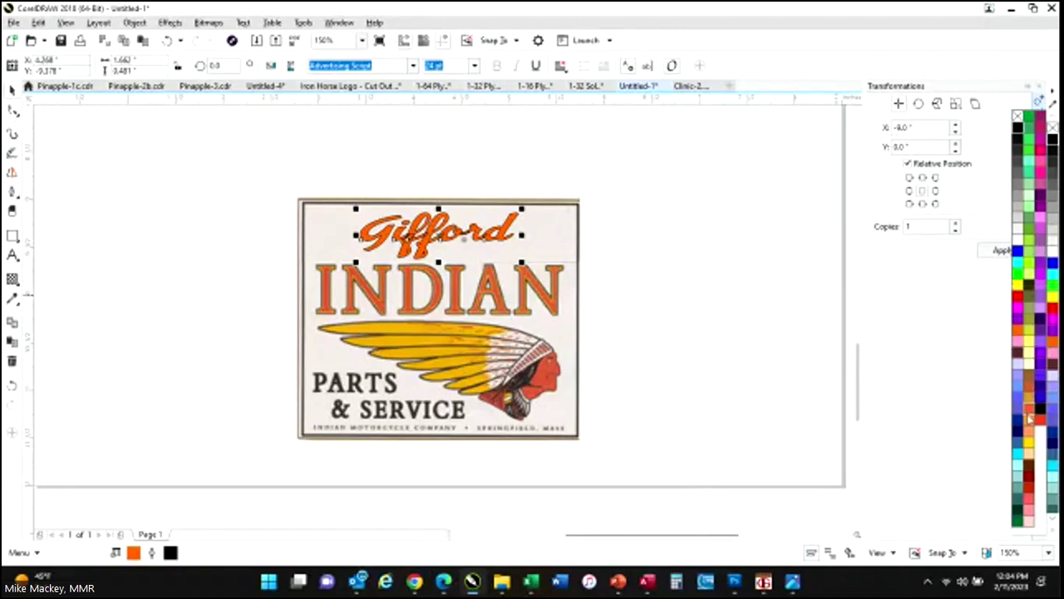
pyautogui.rightClick(1030, 445)
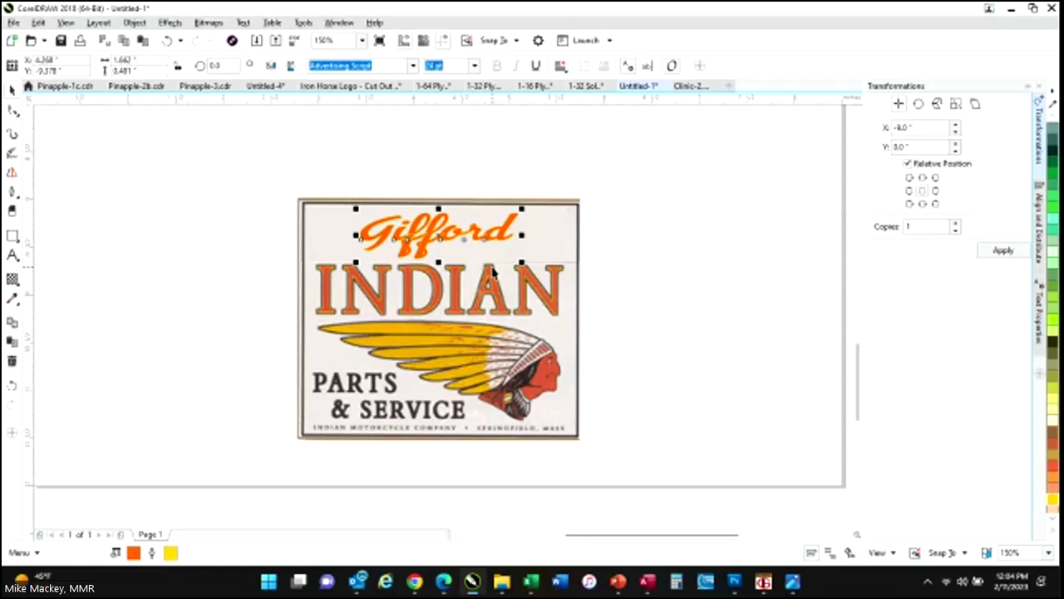
pyautogui.click(562, 245)
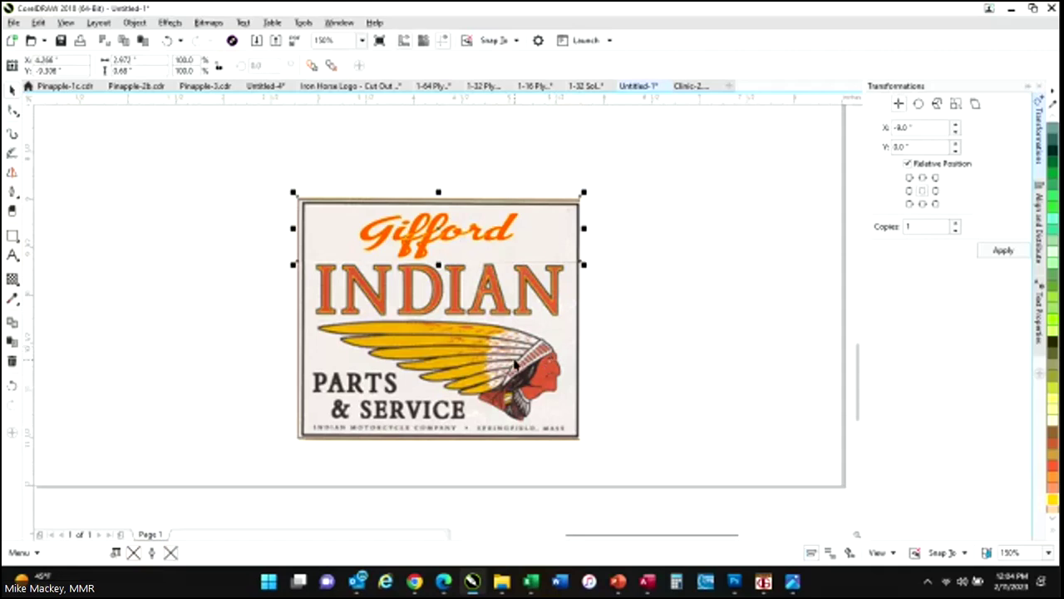
pyautogui.click(764, 582)
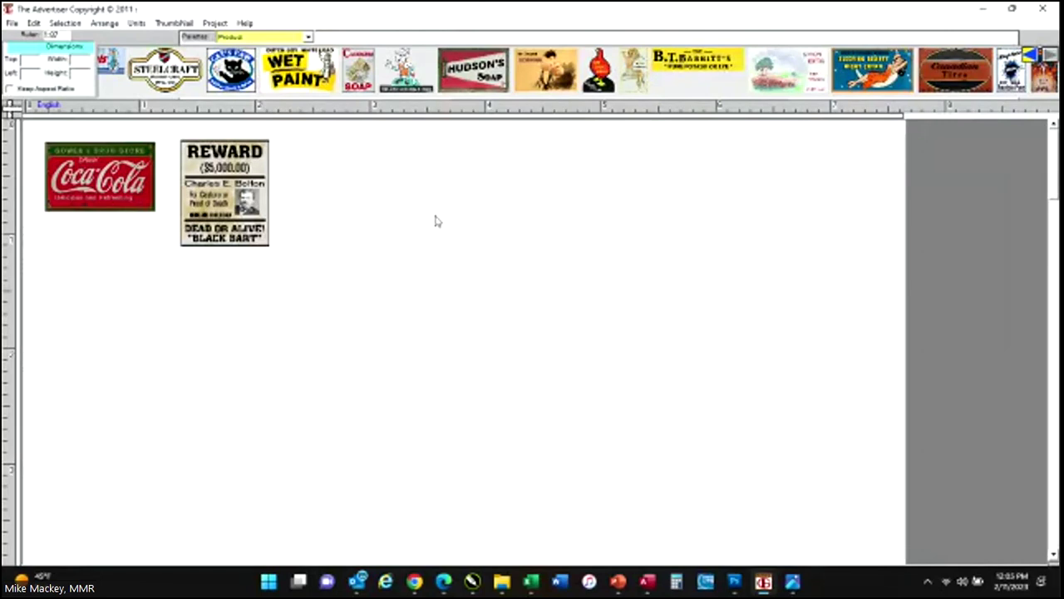
pyautogui.doubleClick(104, 179)
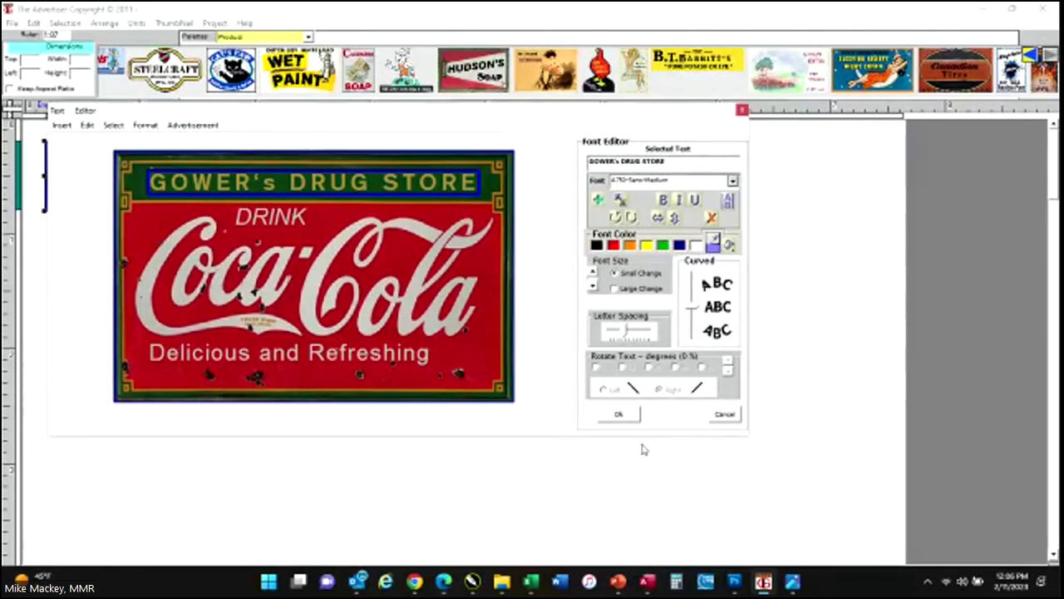
pyautogui.click(617, 414)
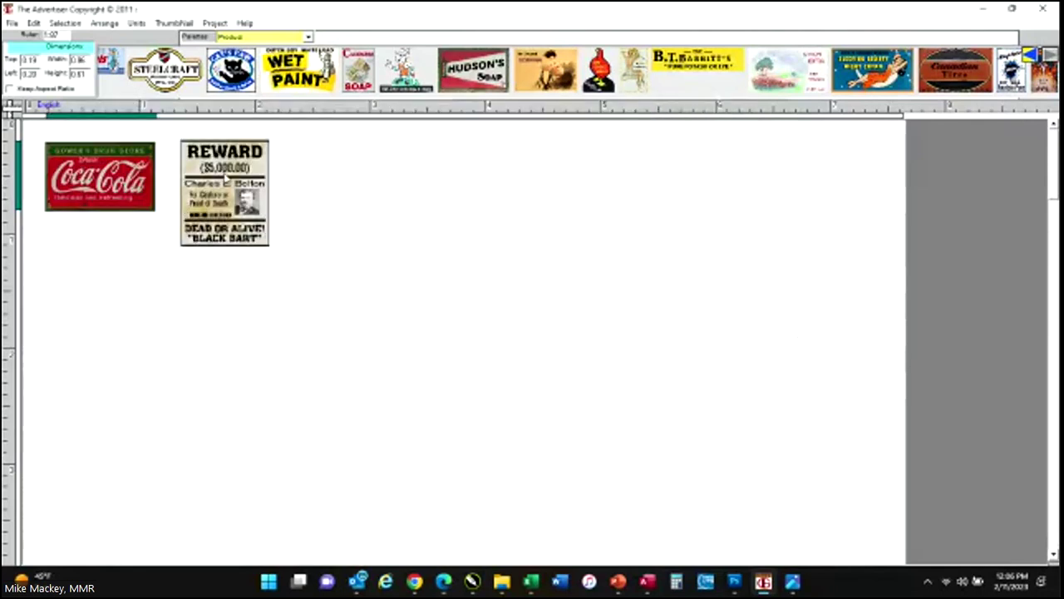
# Select the reward poster and drag its corner to enlarge it.
pyautogui.click(224, 176)
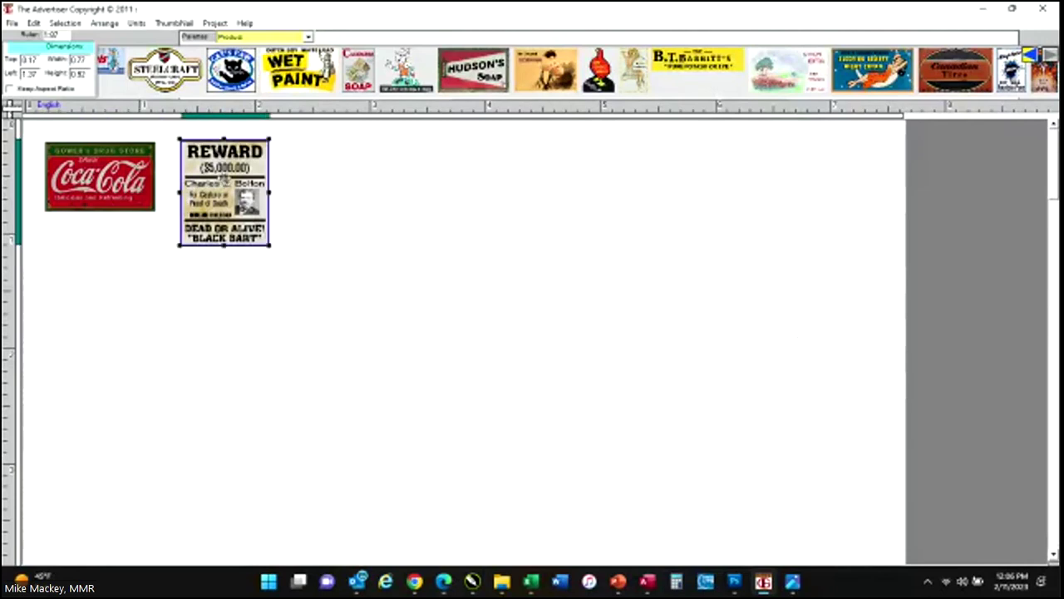
pyautogui.click(276, 260)
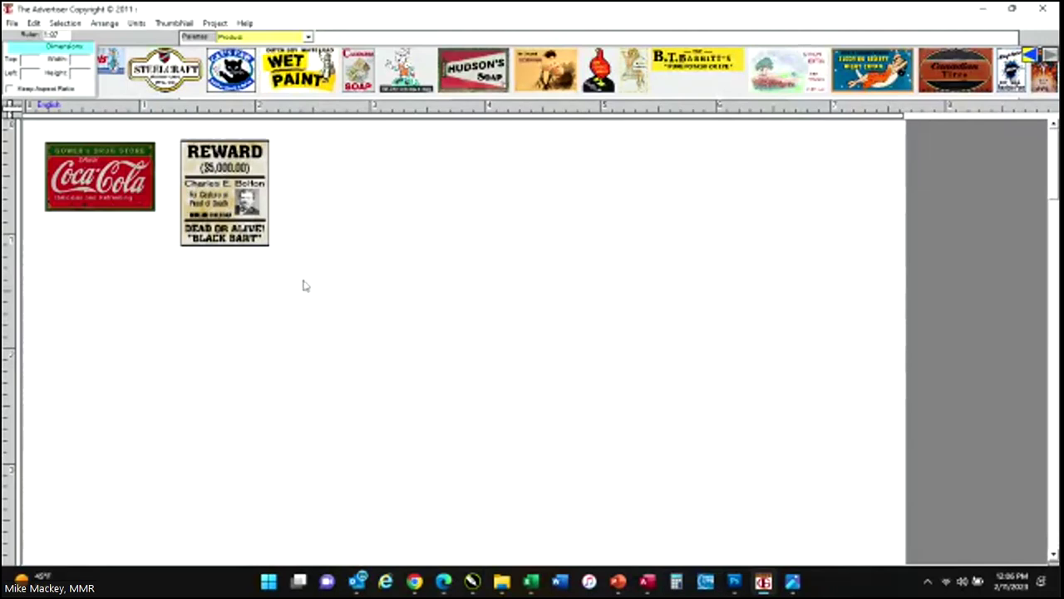
pyautogui.click(255, 227)
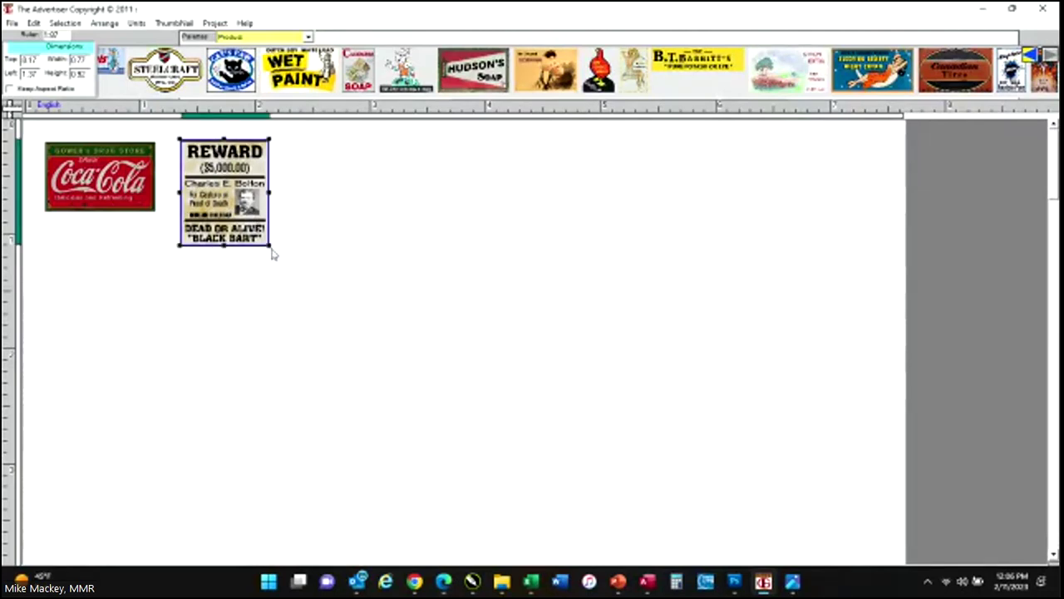
pyautogui.moveTo(269, 245); pyautogui.dragTo(432, 408)
# In the poster's text editor, retype the wanted man's name, then erase the whole name line.
pyautogui.doubleClick(405, 258)
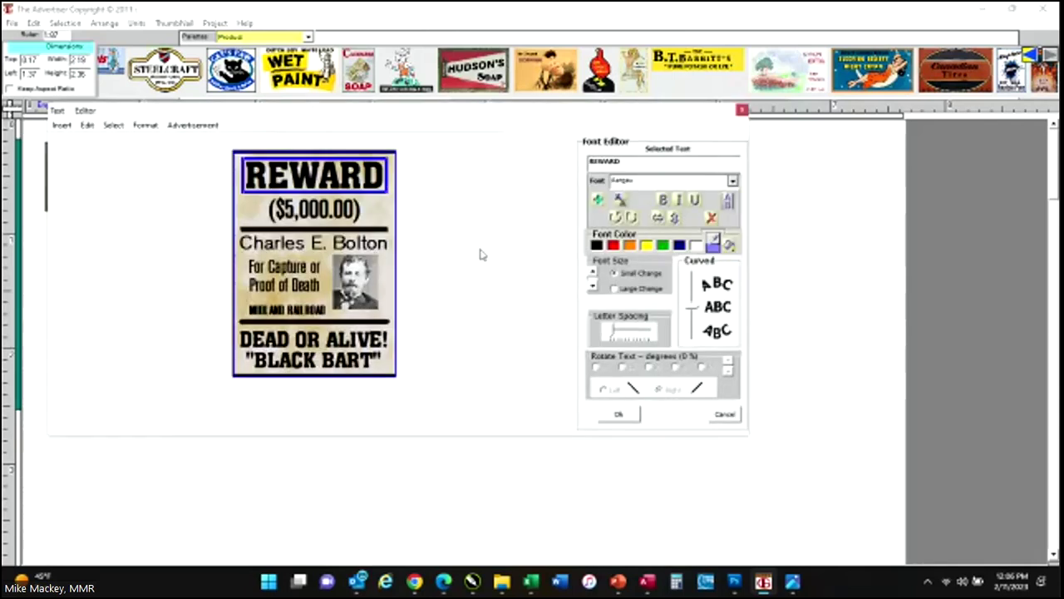
pyautogui.click(302, 252)
pyautogui.moveTo(656, 166); pyautogui.dragTo(557, 164)
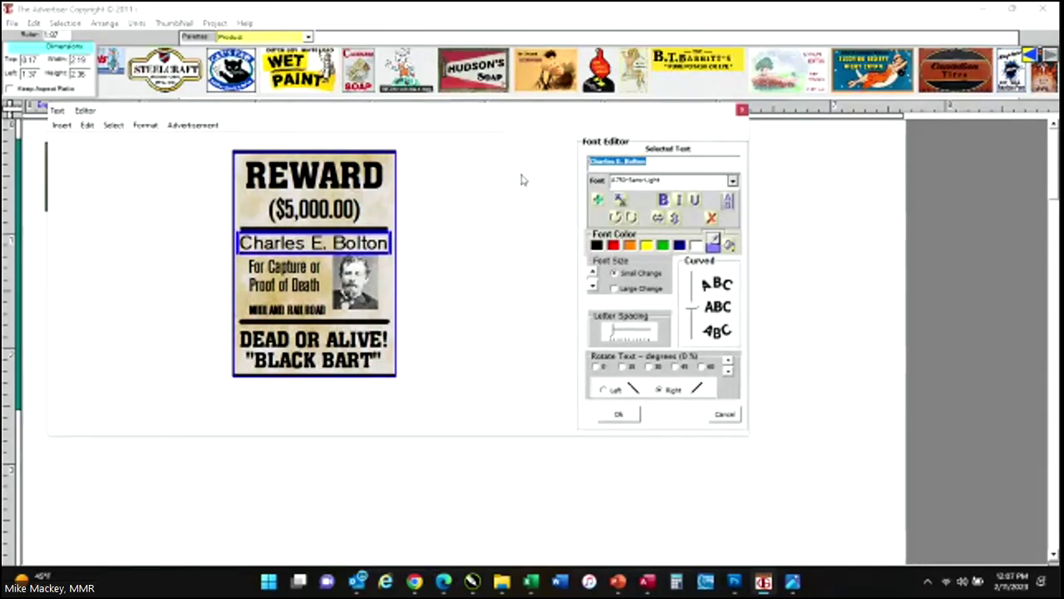
pyautogui.write('Darrel')
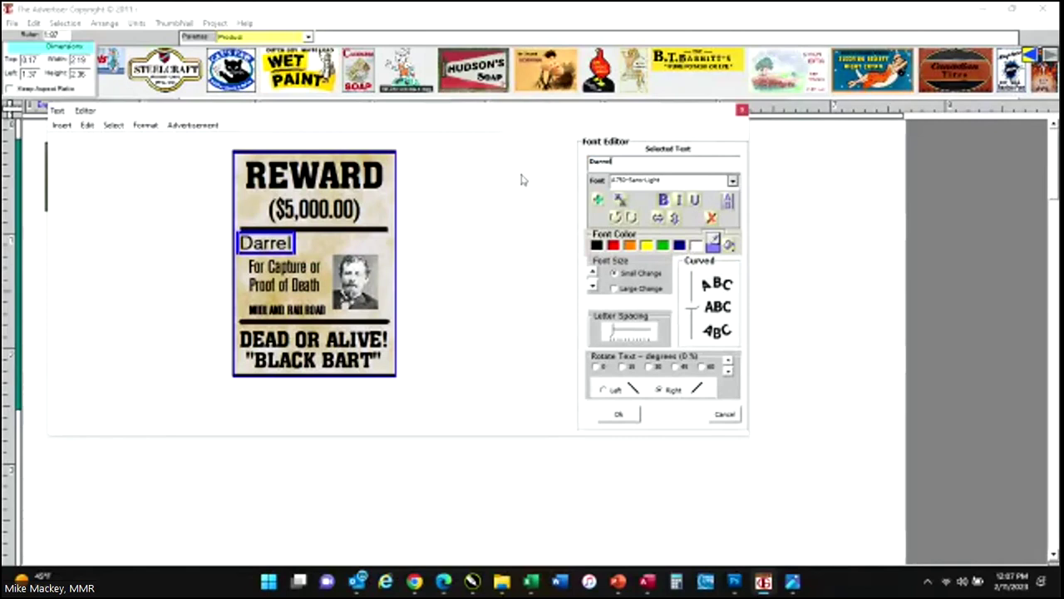
pyautogui.write(' Cowels')
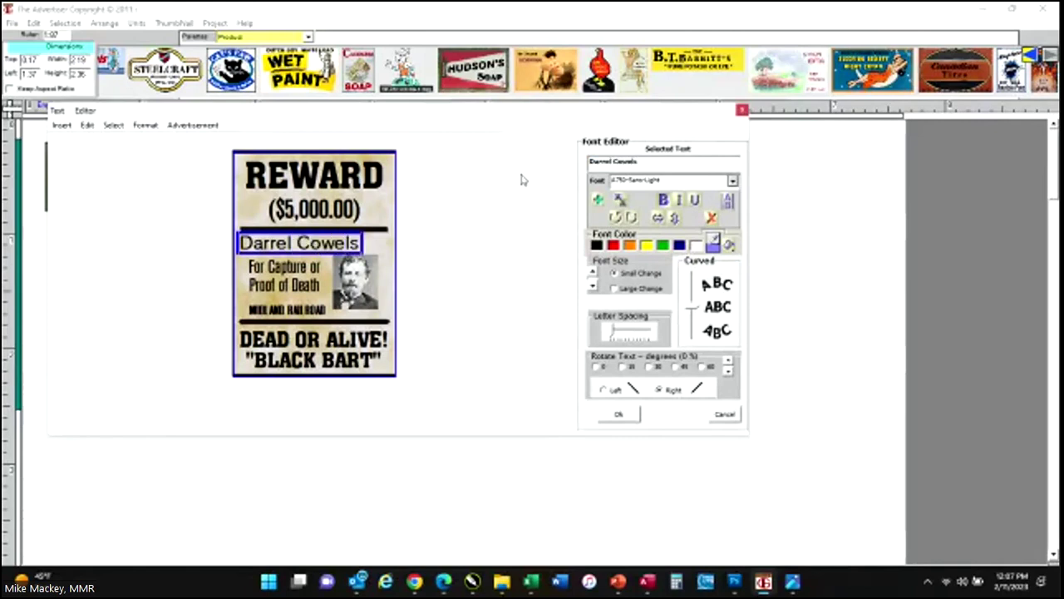
pyautogui.click(361, 246)
pyautogui.click(353, 250)
pyautogui.click(342, 259)
pyautogui.click(293, 247)
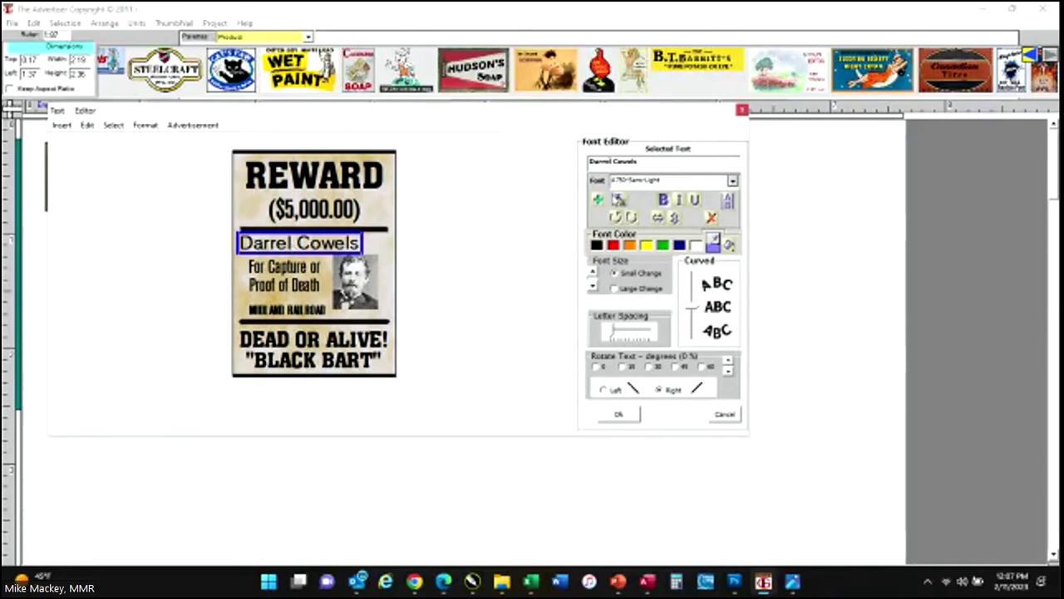
pyautogui.write('l')
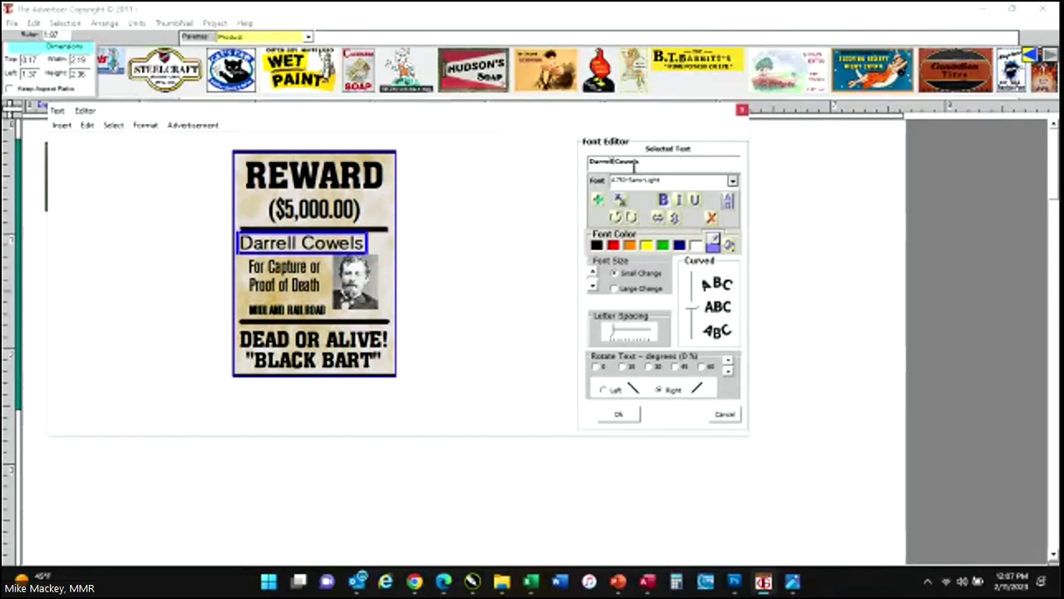
pyautogui.write('l')
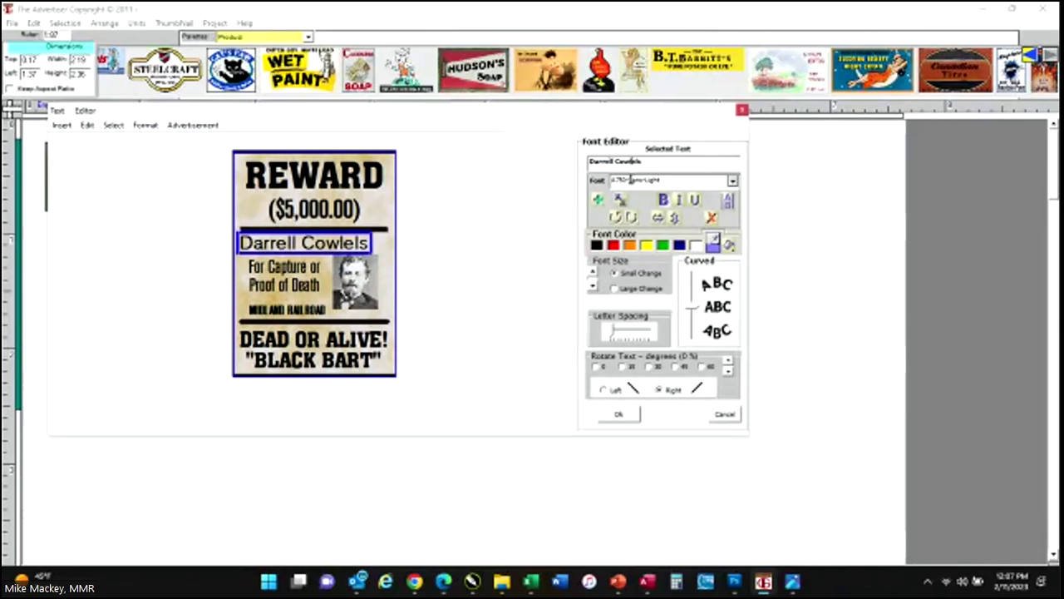
pyautogui.hotkey('ctrl', 'a')
pyautogui.press('BackSpace')
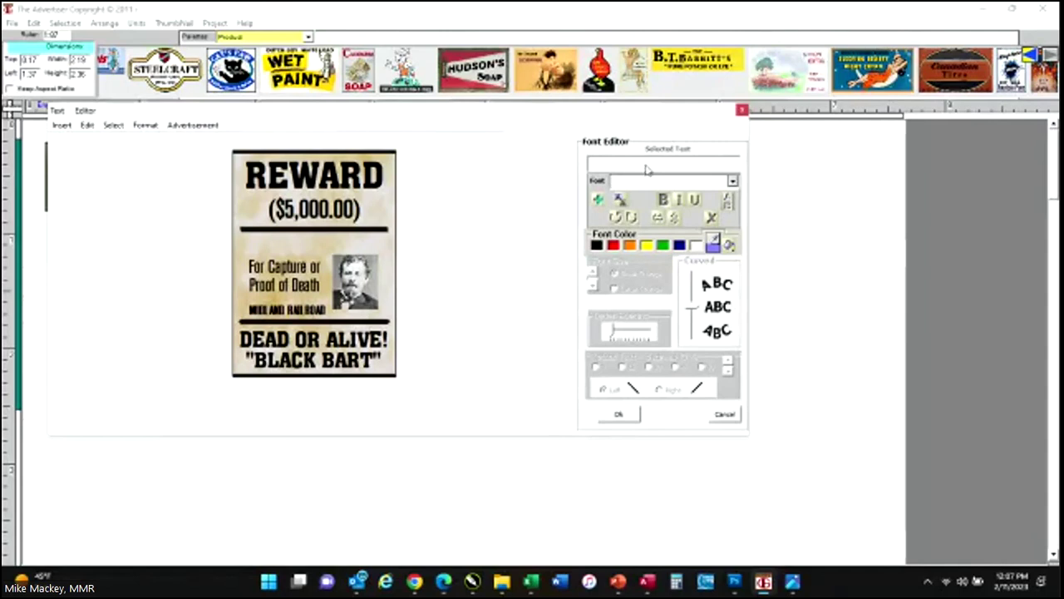
# Cancel, reopen the poster's text editor and type the wanted man's new name on the name line.
pyautogui.click(726, 413)
pyautogui.doubleClick(401, 259)
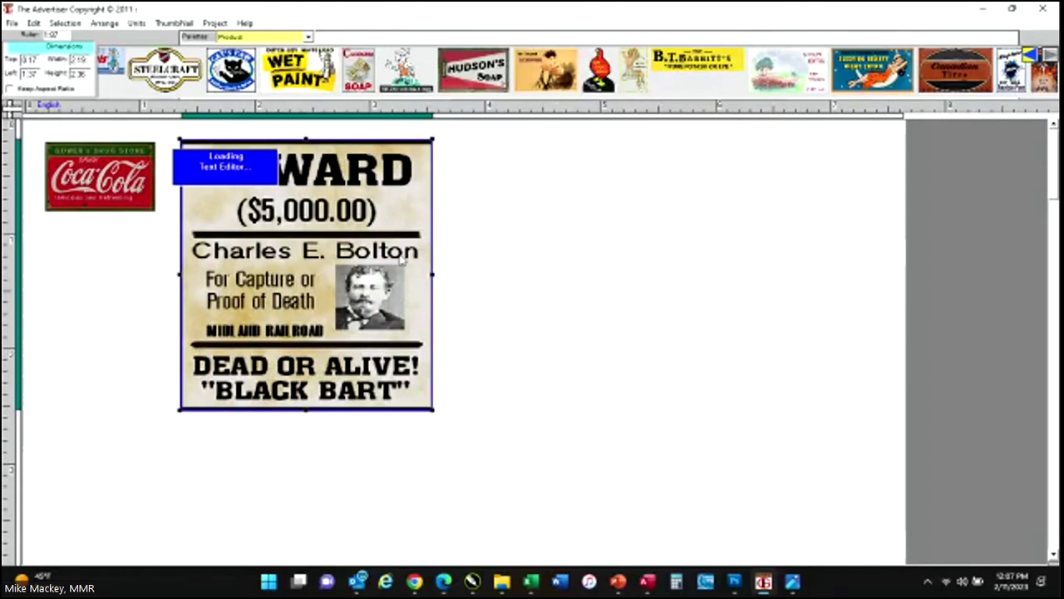
pyautogui.moveTo(637, 162); pyautogui.dragTo(586, 164)
pyautogui.click(374, 247)
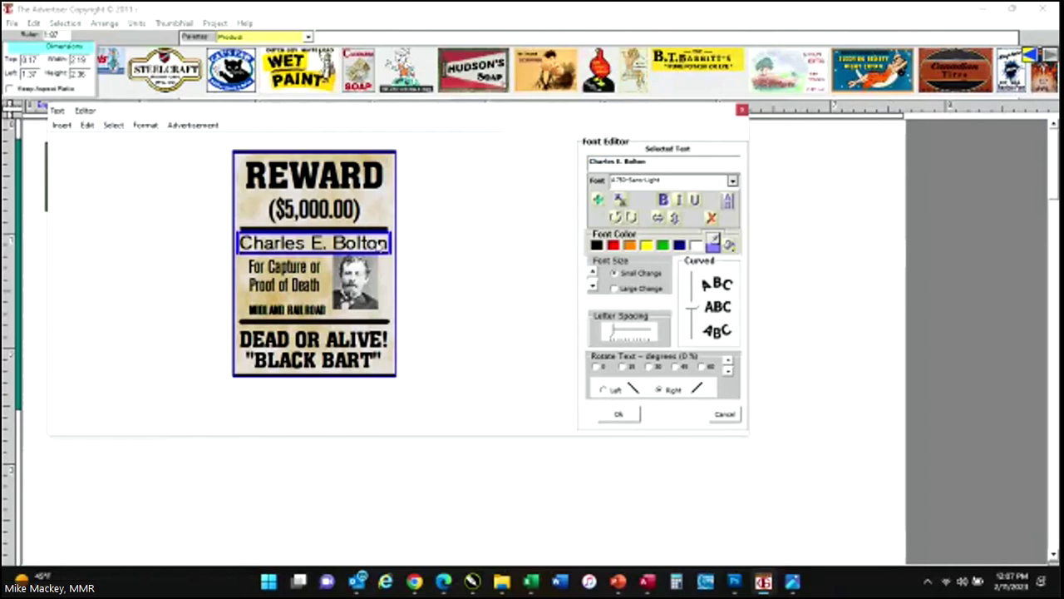
pyautogui.moveTo(656, 162); pyautogui.dragTo(561, 165)
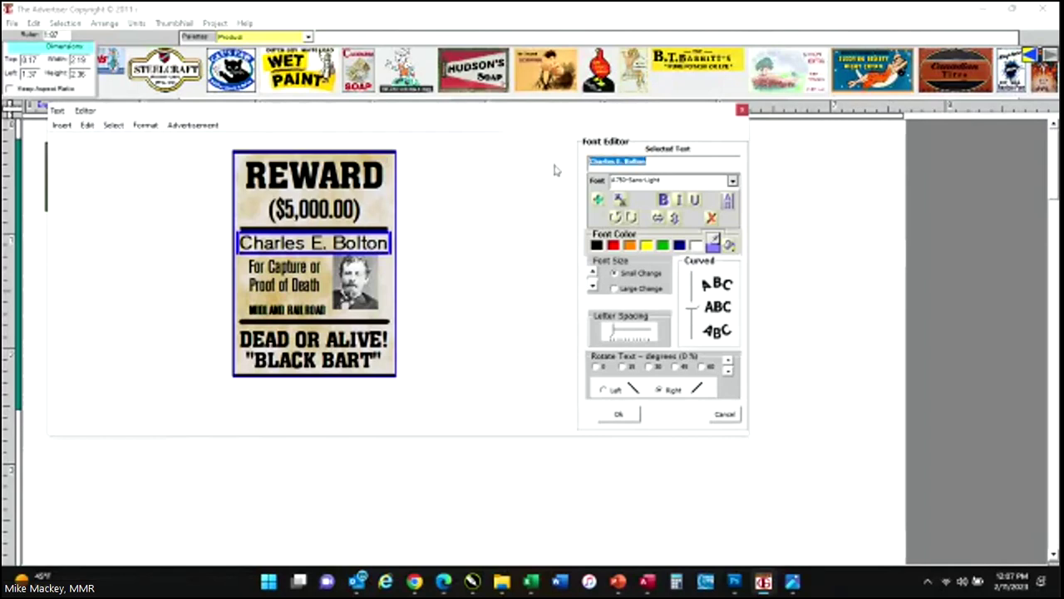
pyautogui.write('Derrell C')
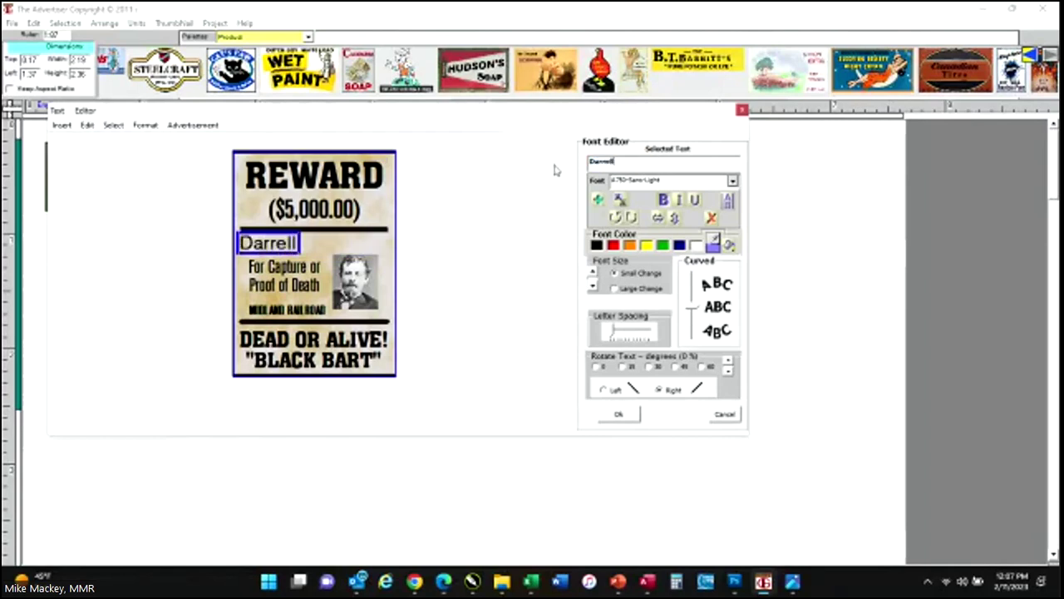
pyautogui.write('owles')
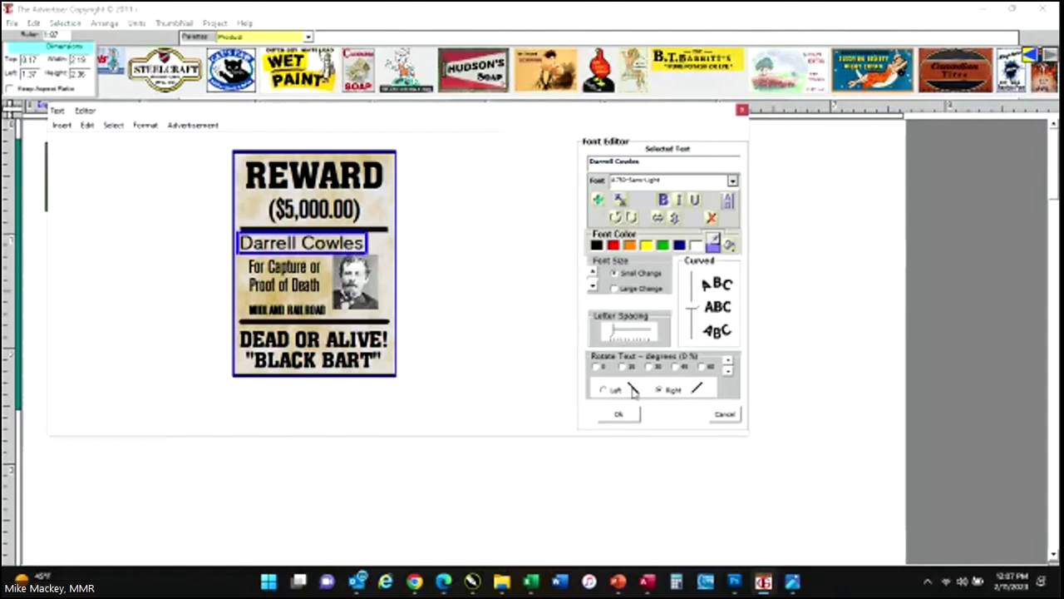
# Widen the new name's letter spacing and apply the text changes.
pyautogui.moveTo(612, 331); pyautogui.dragTo(617, 332)
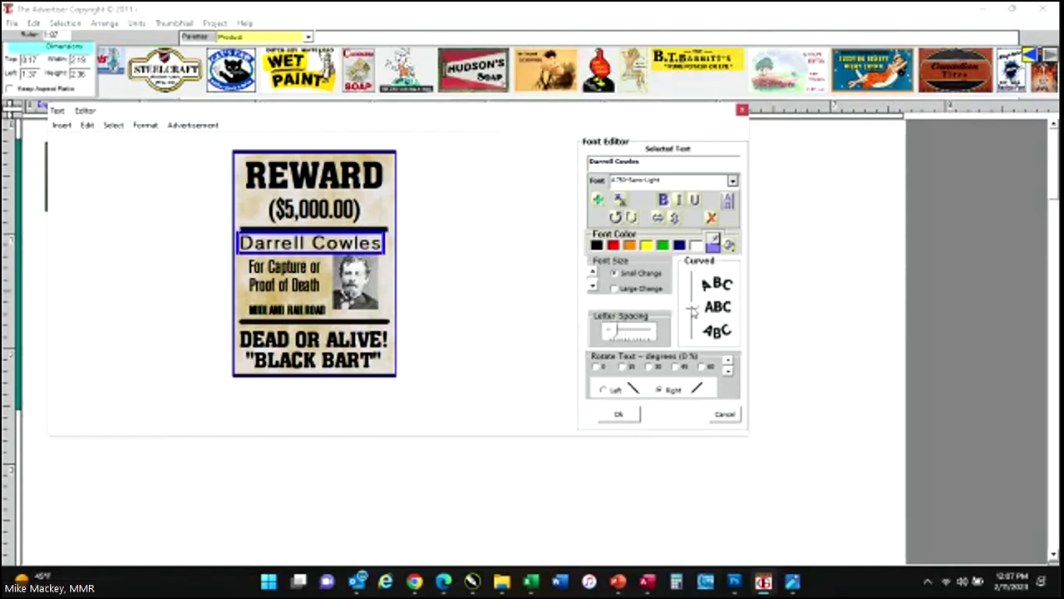
pyautogui.moveTo(695, 301)
pyautogui.mouseDown()
pyautogui.moveTo(697, 291)
pyautogui.moveTo(696, 309)
pyautogui.mouseUp()
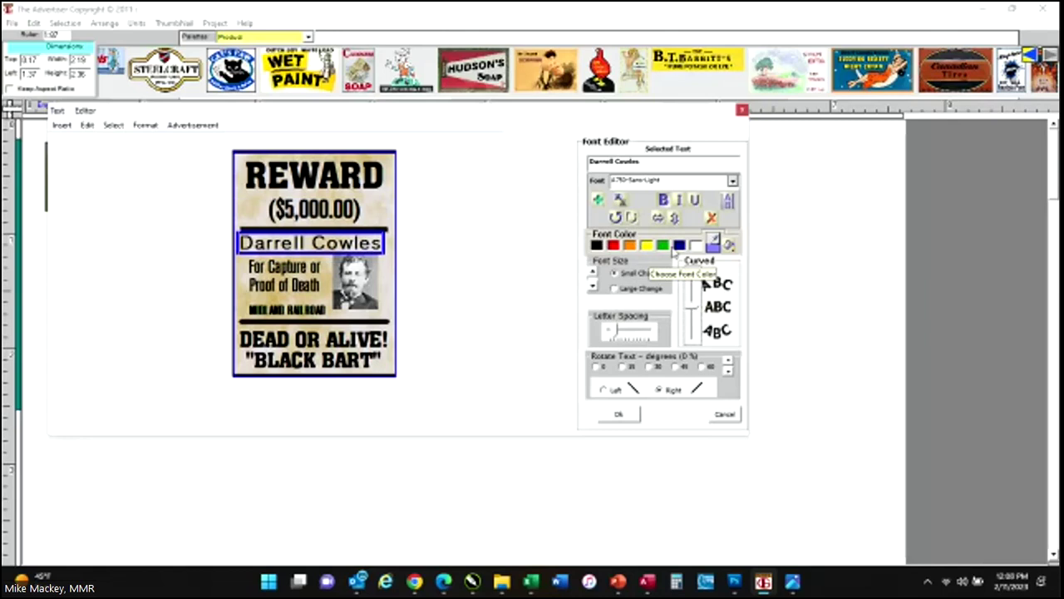
pyautogui.click(732, 181)
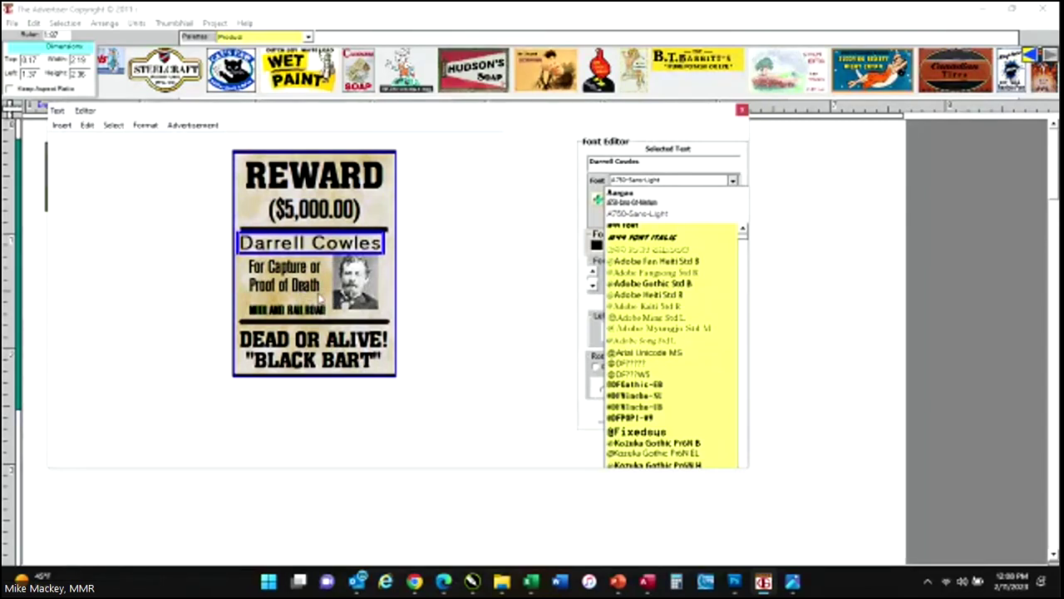
pyautogui.click(474, 283)
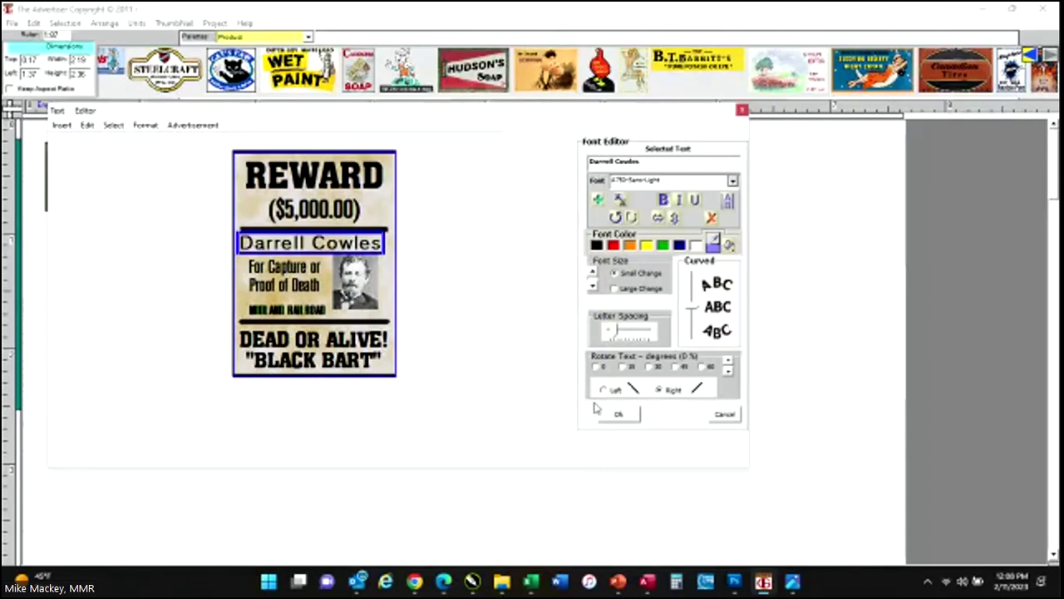
pyautogui.click(618, 413)
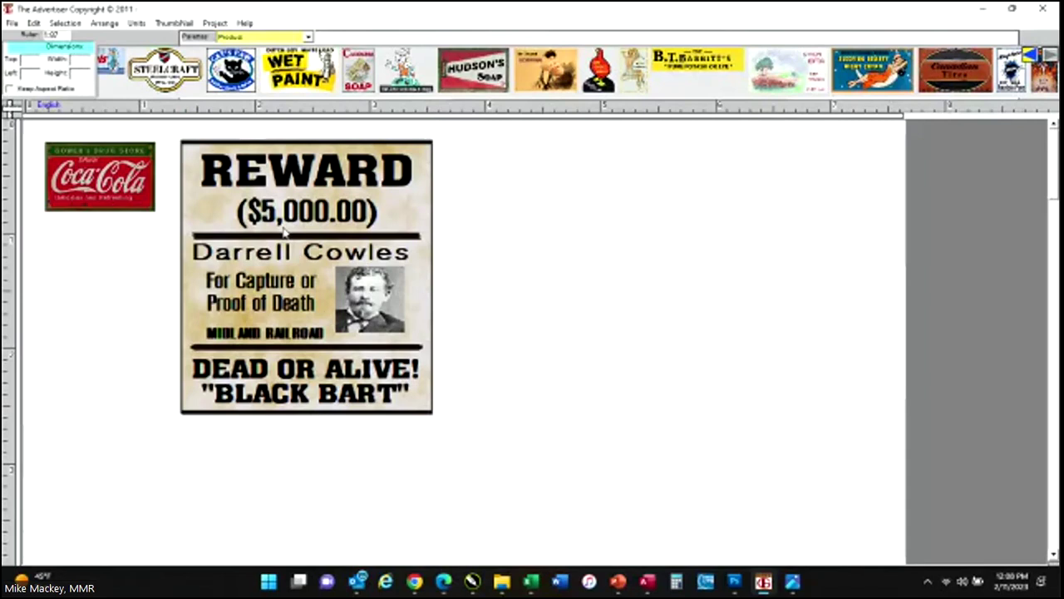
# Shrink the reward poster back to thumbnail size.
pyautogui.click(408, 407)
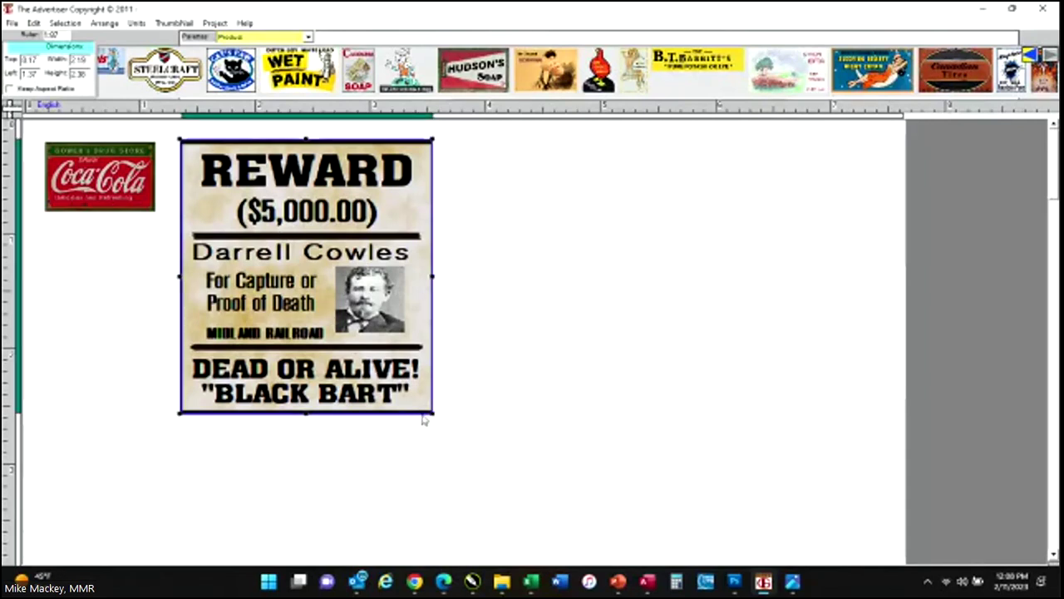
pyautogui.moveTo(431, 411); pyautogui.dragTo(275, 243)
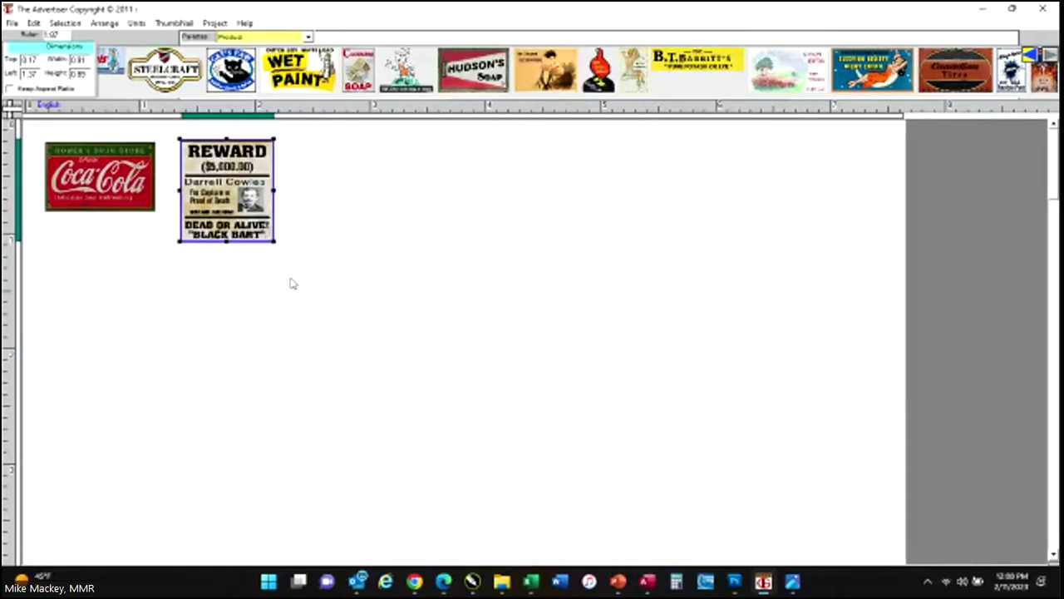
pyautogui.click(319, 351)
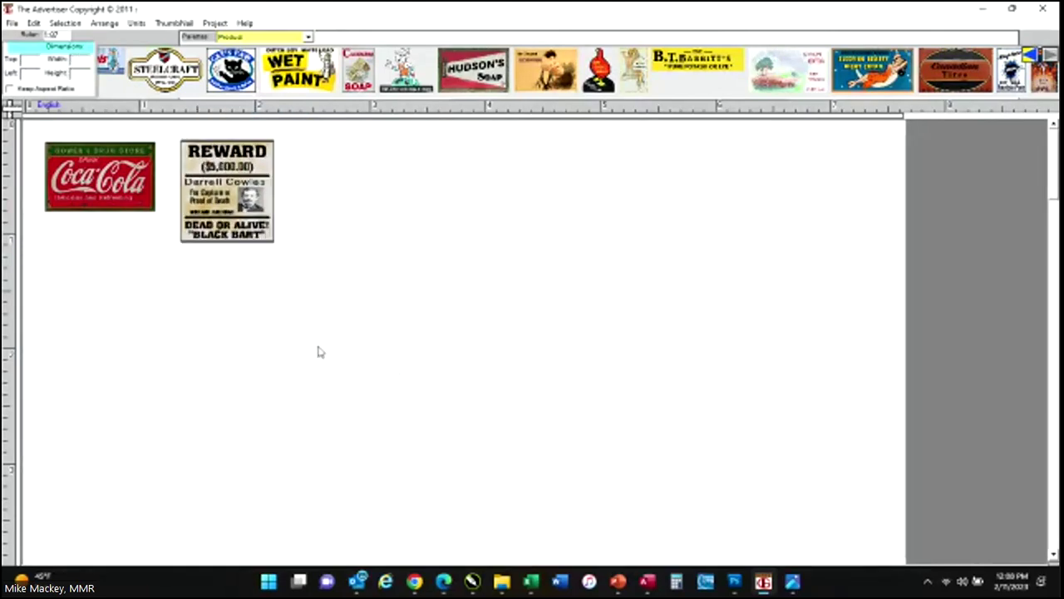